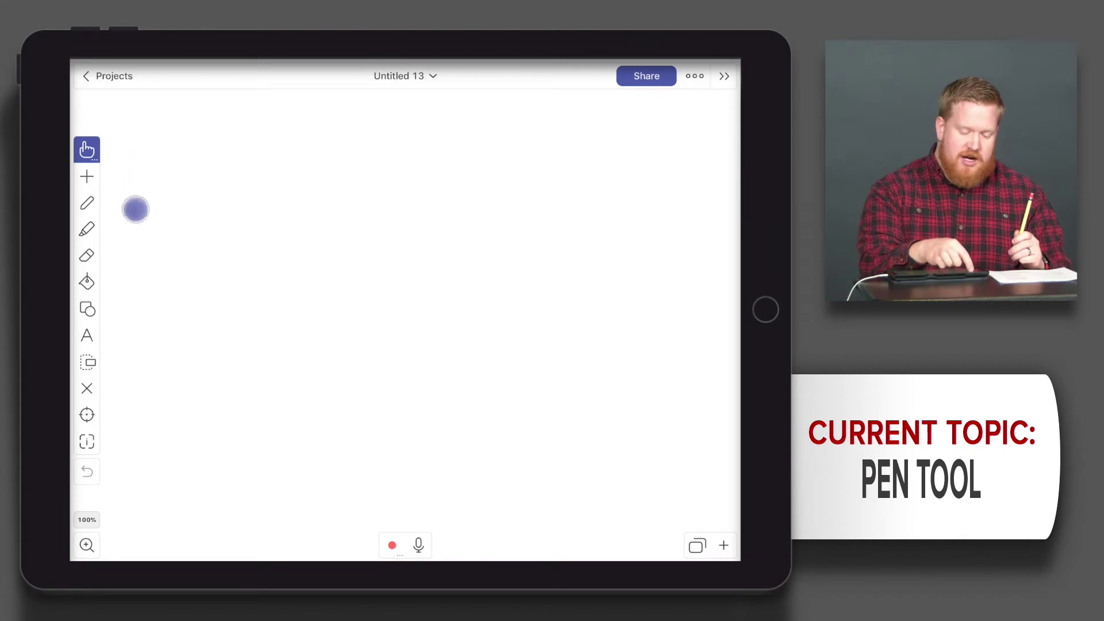
Draw a thin and a thicker vertical pen stroke side by side
click(86, 203)
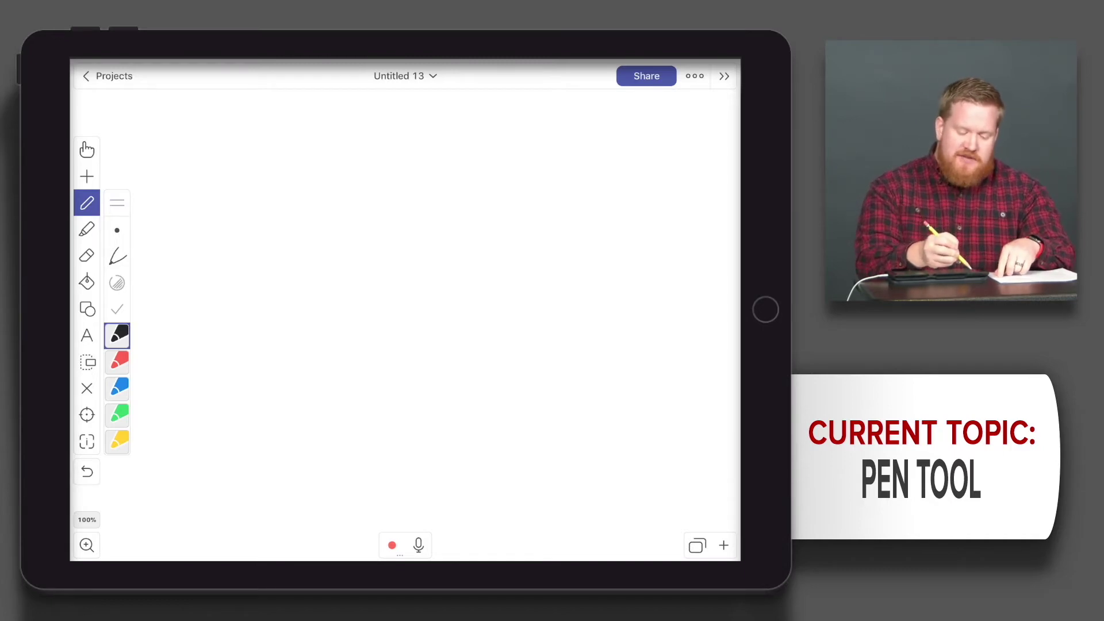
click(116, 229)
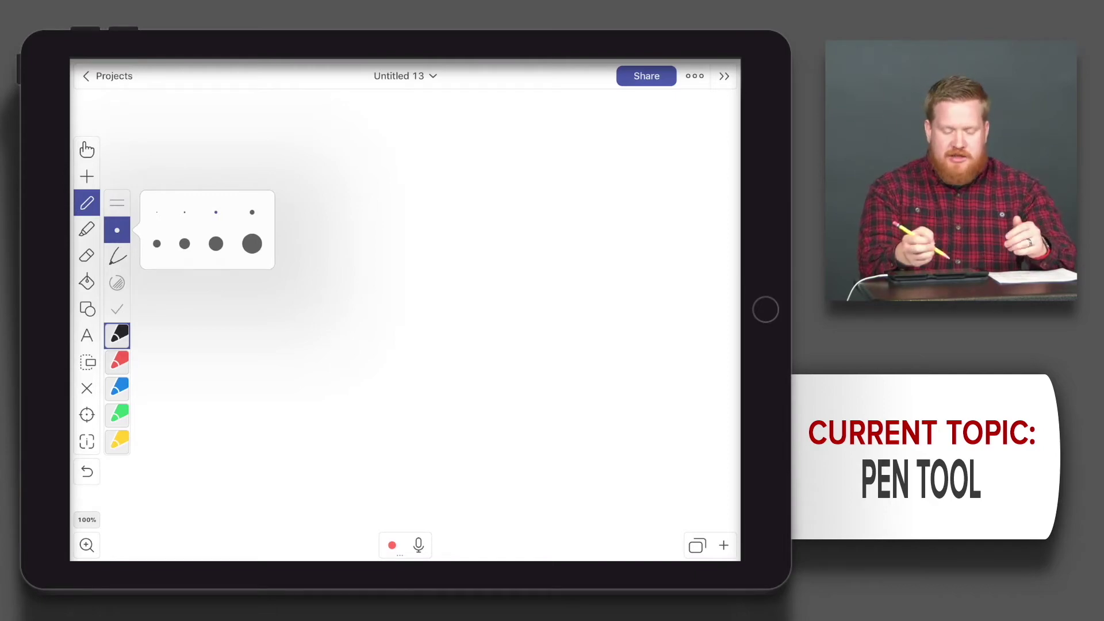
click(215, 212)
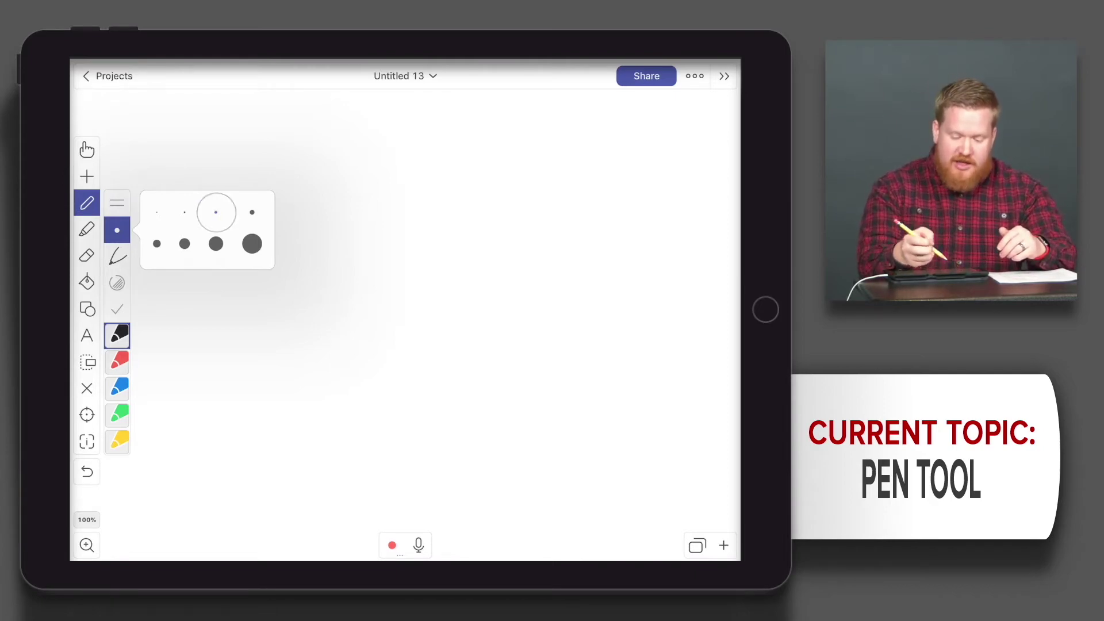
drag(328, 204, 324, 276)
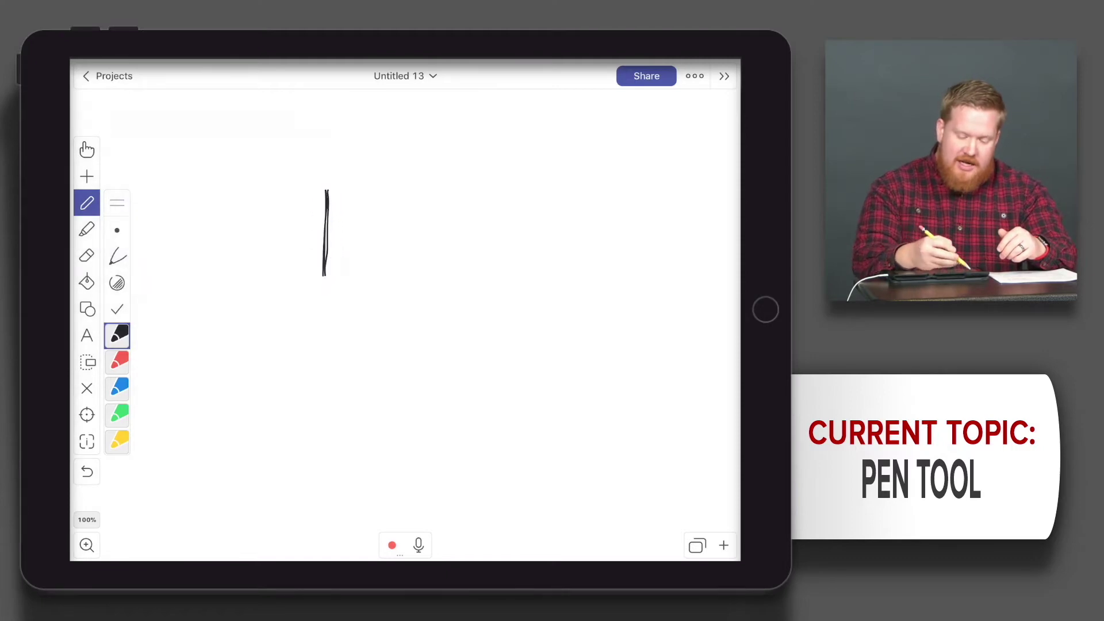
click(117, 230)
click(216, 244)
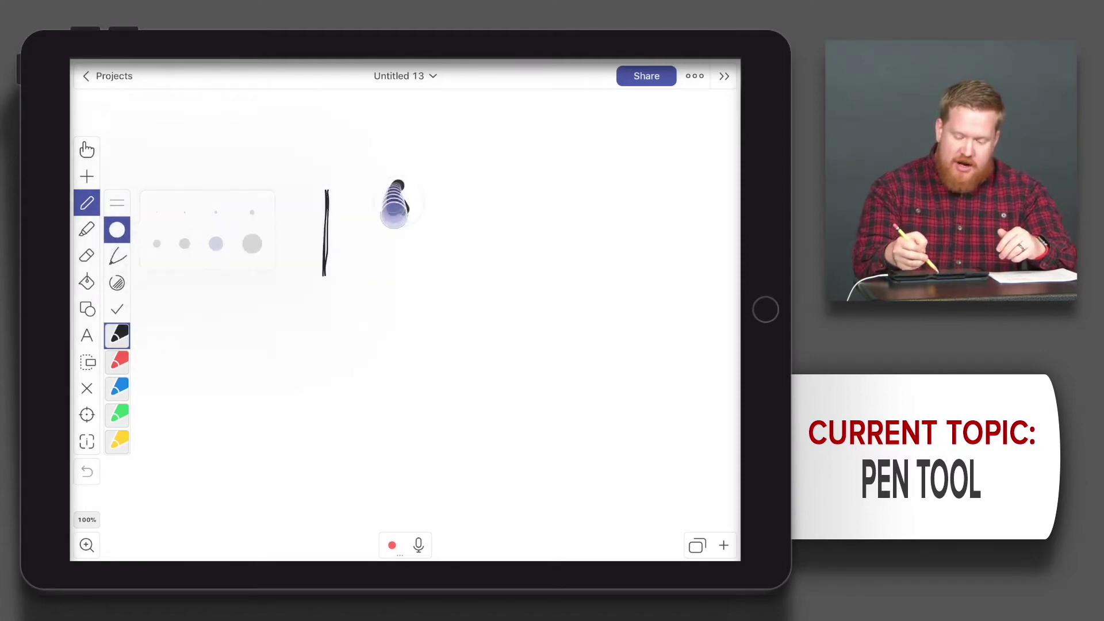
drag(397, 185, 394, 280)
Add a largest-size vertical stroke and a thinnest-size line left of the others
click(116, 229)
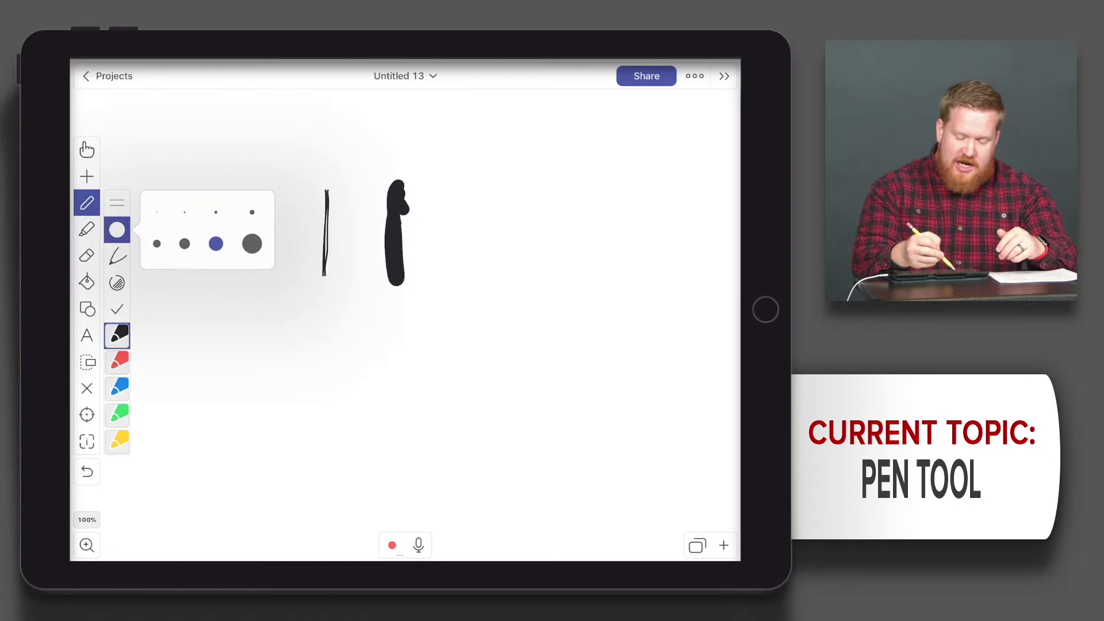
click(252, 243)
drag(437, 177, 438, 283)
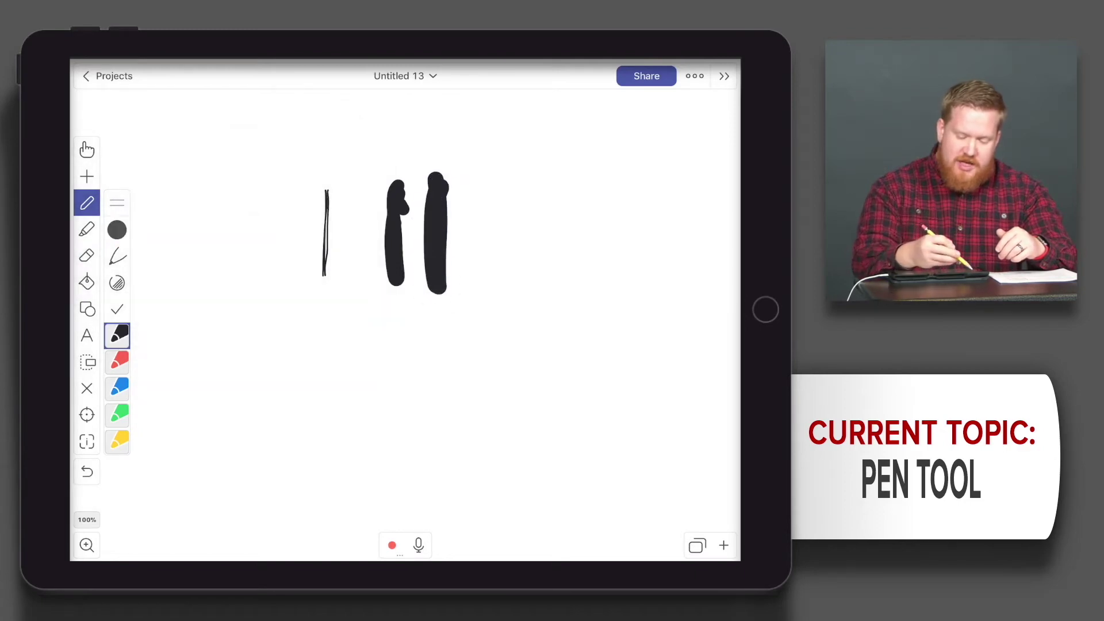
click(116, 230)
click(156, 213)
drag(286, 198, 283, 300)
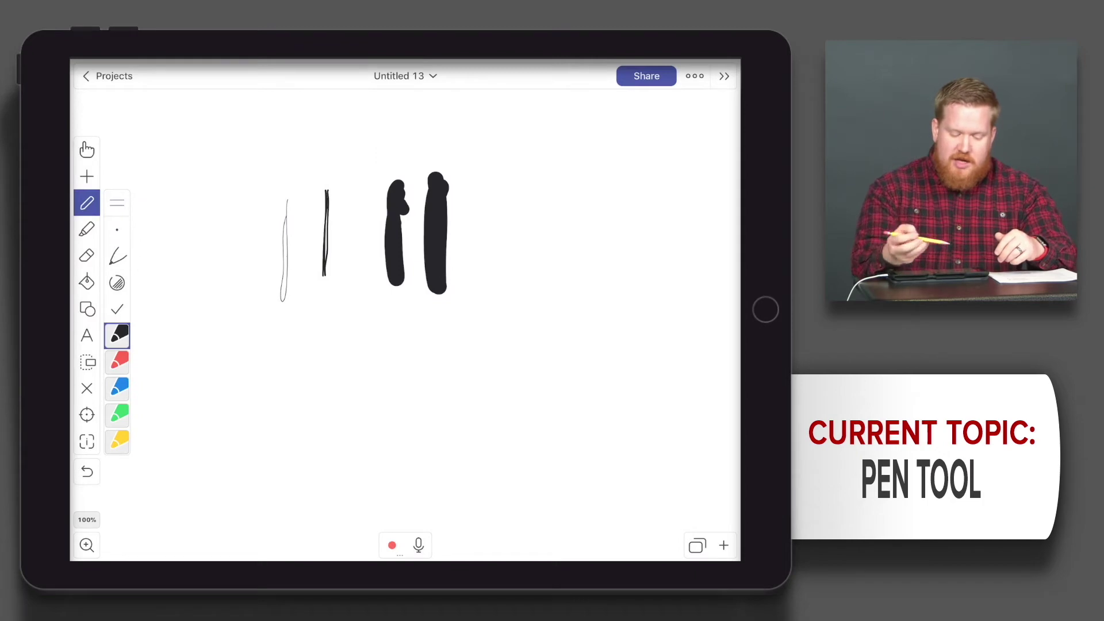
Undo all the strokes to blank the page, then pick a small stroke size
click(87, 472)
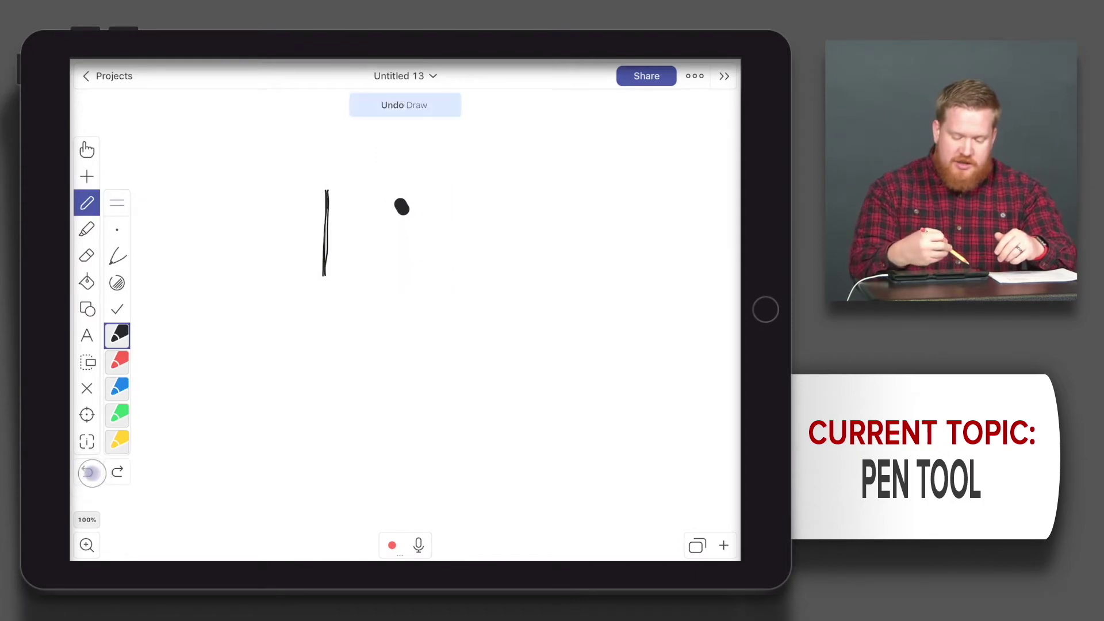
click(117, 471)
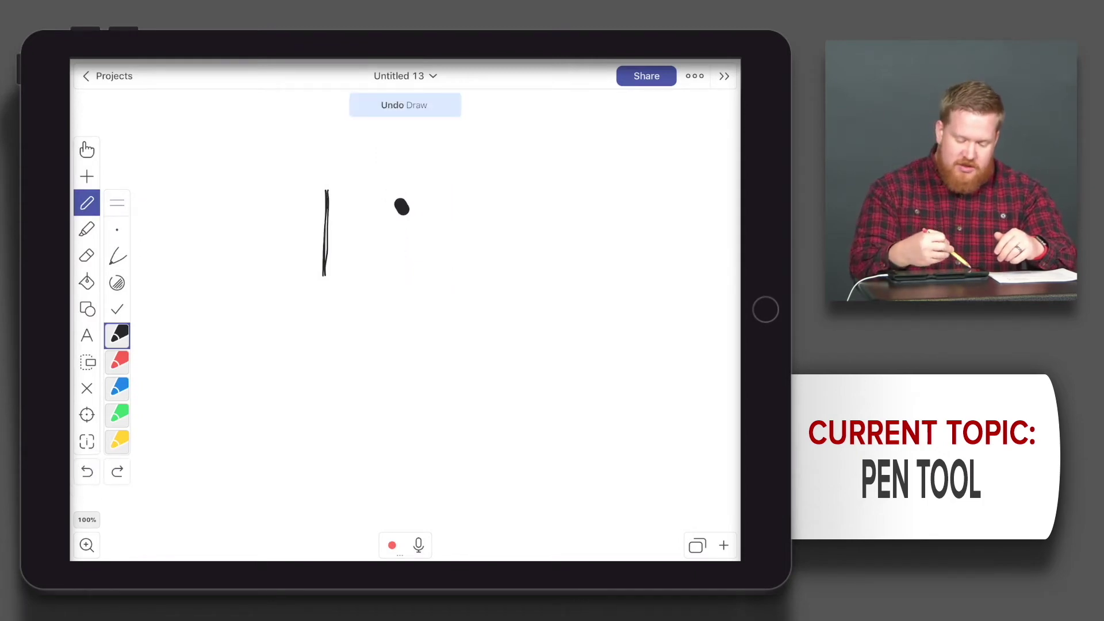
click(86, 472)
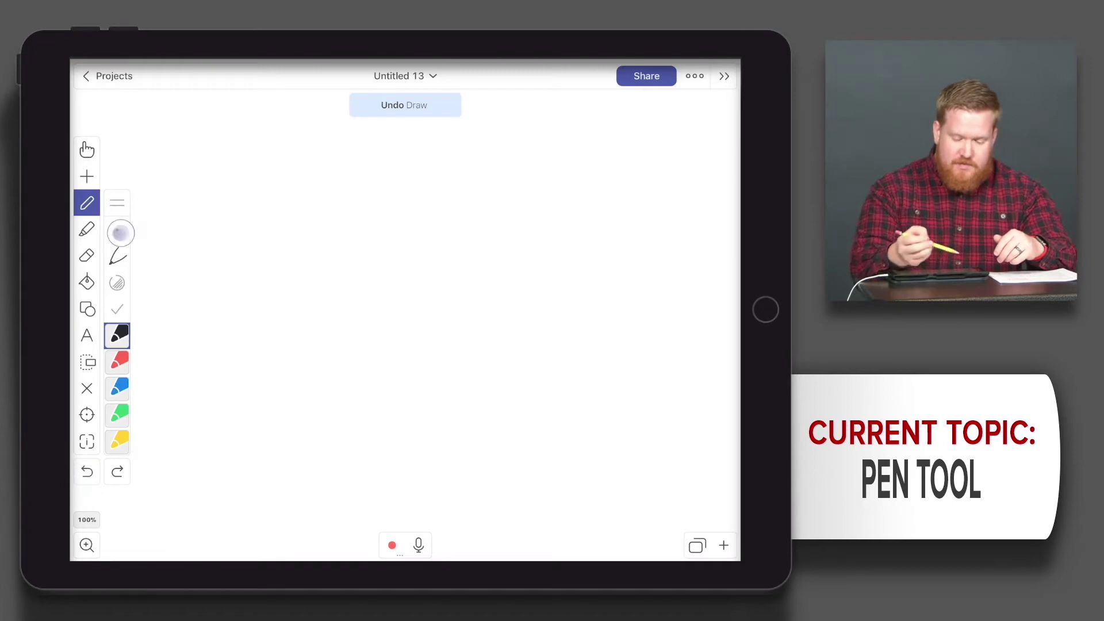
click(119, 232)
click(252, 212)
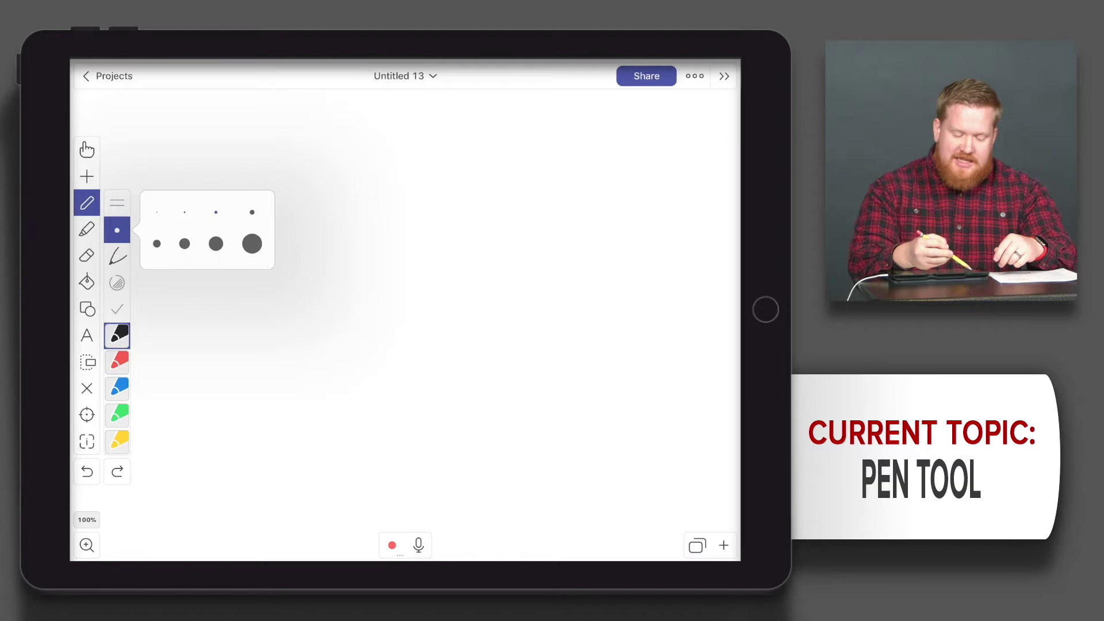
Switch the pen to a pencil tip and scribble light pencil strokes
click(117, 230)
click(117, 257)
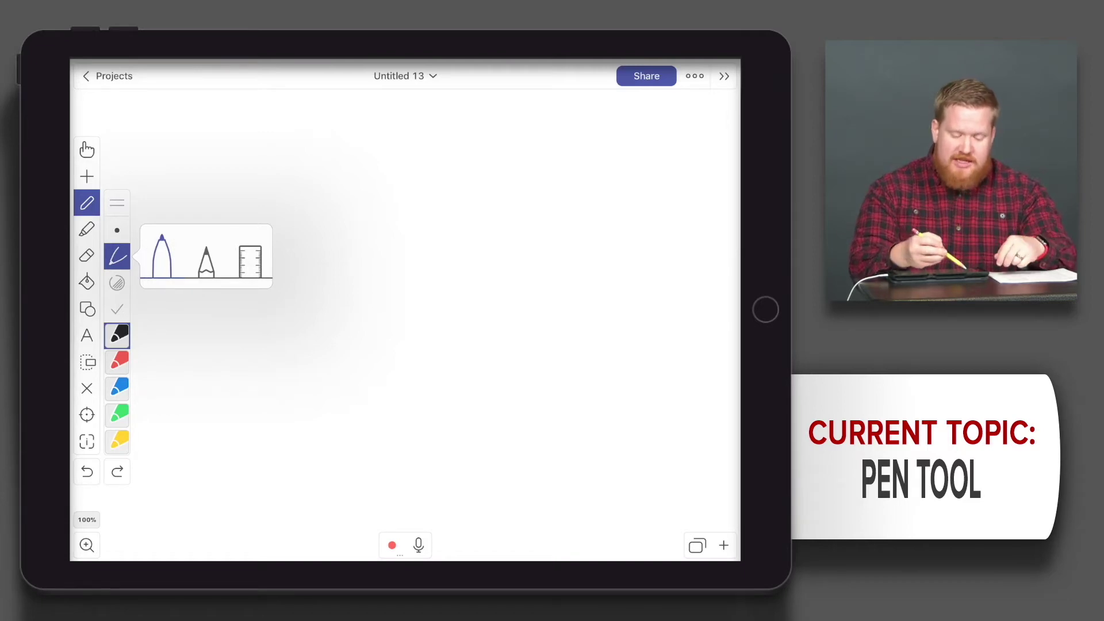
click(205, 257)
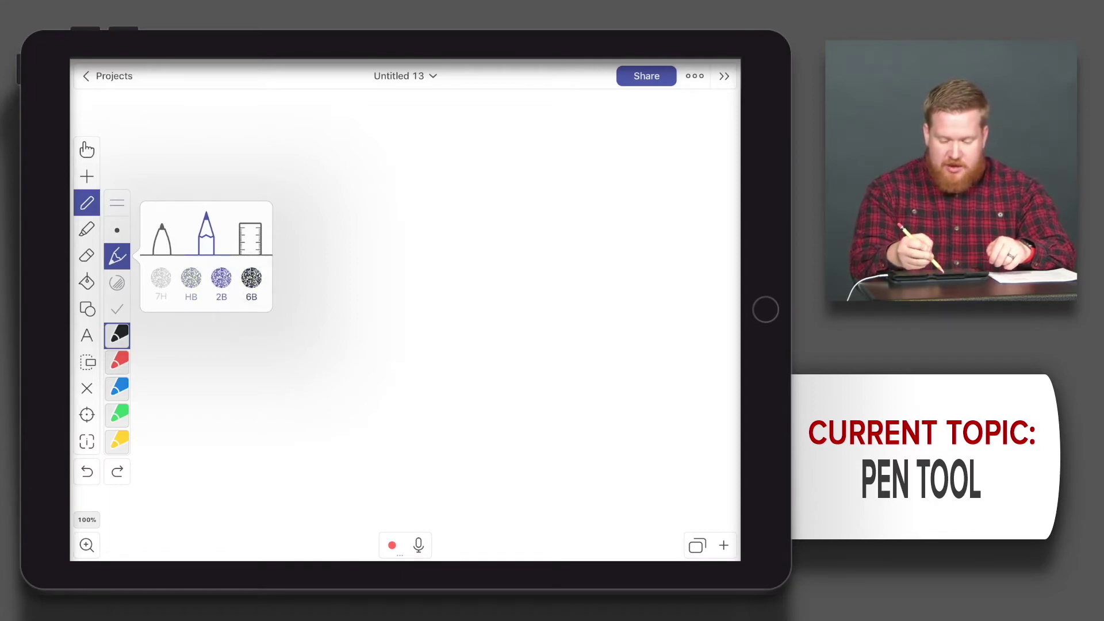
mouse_move(345, 199)
mouse_down()
mouse_move(354, 272)
mouse_move(380, 277)
mouse_move(380, 200)
mouse_up()
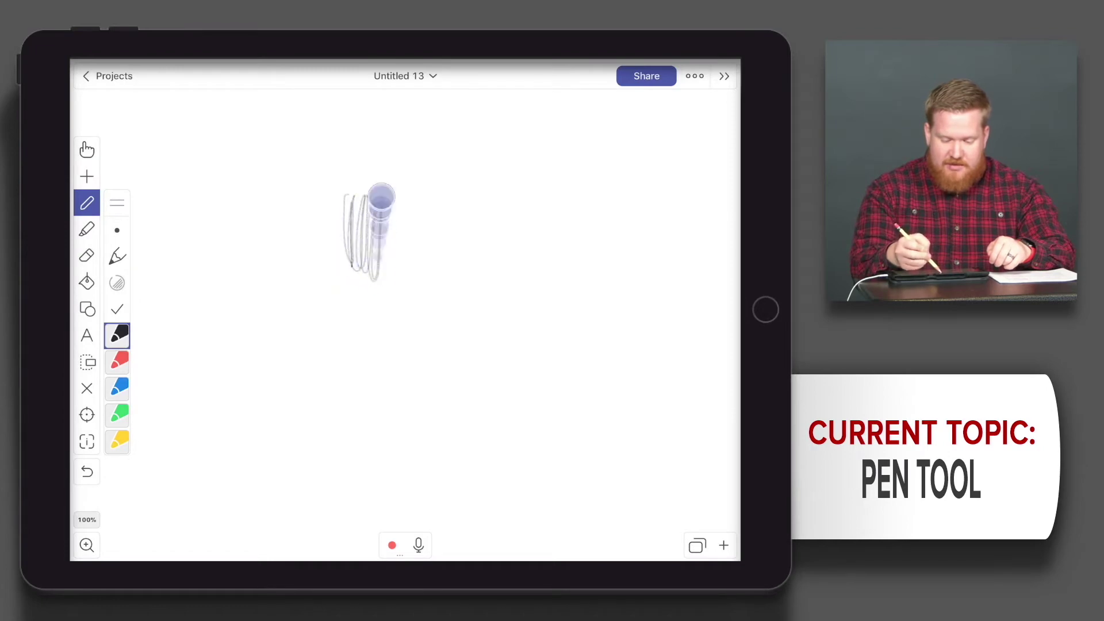
Shade a broad pencil block at the largest size, then undo all pencil strokes
click(116, 229)
click(251, 245)
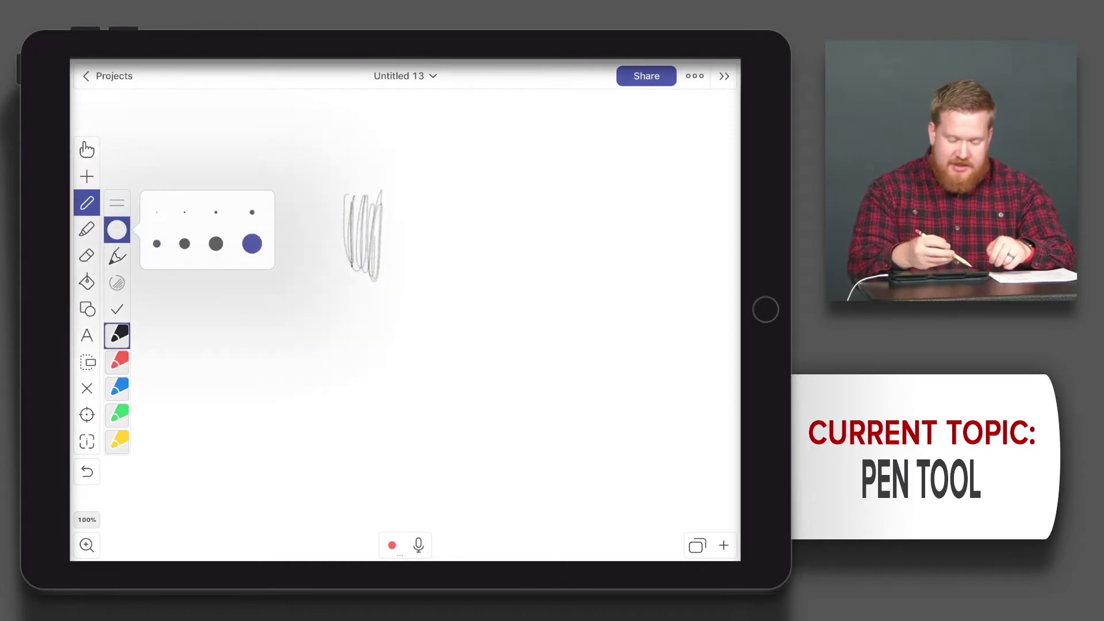
drag(449, 216, 457, 293)
drag(466, 199, 479, 297)
mouse_move(484, 293)
mouse_down()
mouse_move(505, 202)
mouse_move(530, 294)
mouse_up()
mouse_move(535, 203)
mouse_down()
mouse_move(556, 294)
mouse_move(587, 294)
mouse_up()
drag(596, 207, 595, 250)
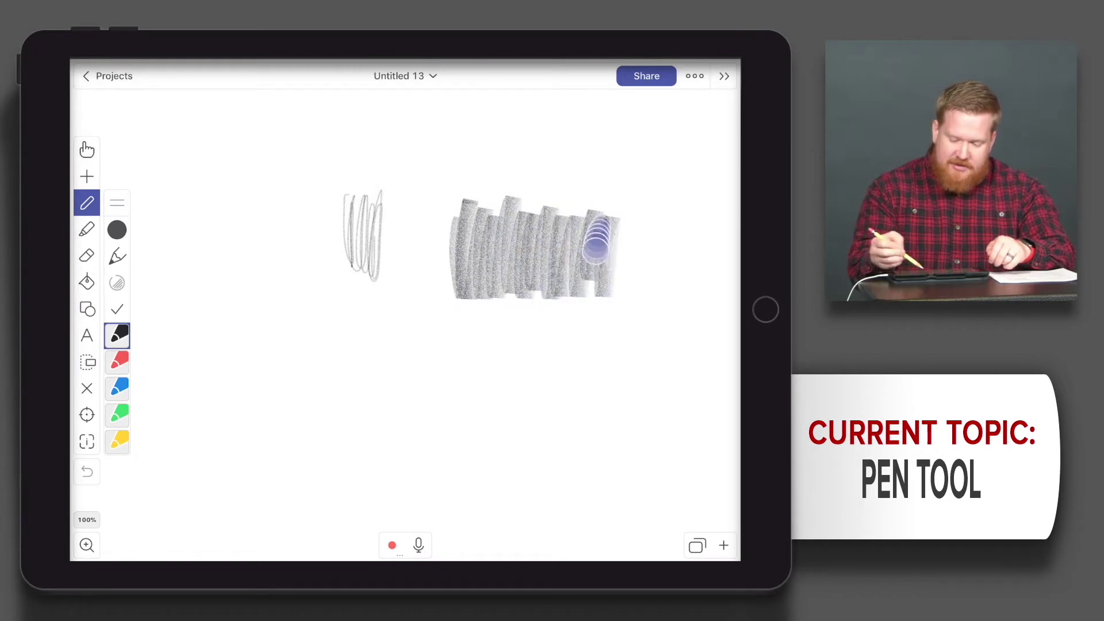
mouse_move(466, 211)
mouse_down()
mouse_move(639, 212)
mouse_move(625, 207)
mouse_up()
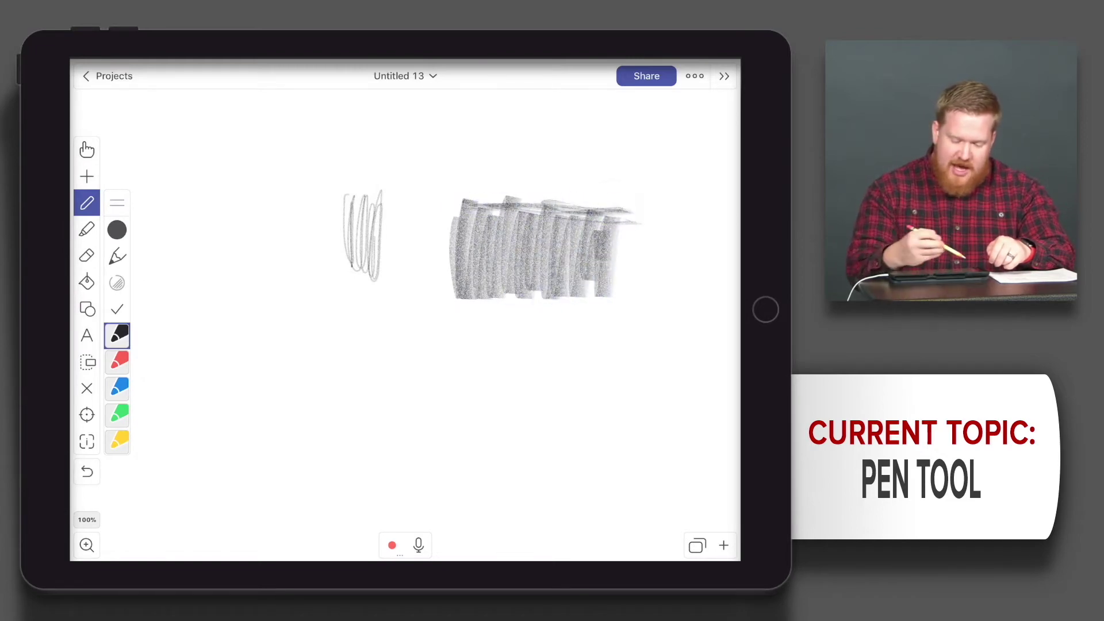
click(86, 471)
click(86, 471)
click(86, 471)
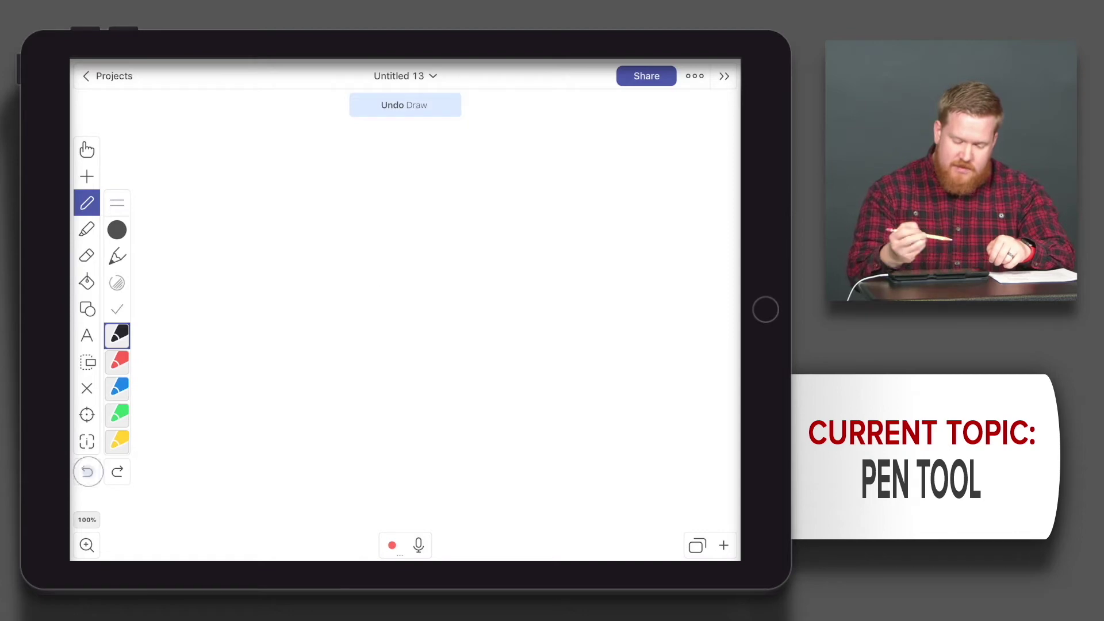
Turn on the ruler guide and return to the plain pen tip
click(117, 230)
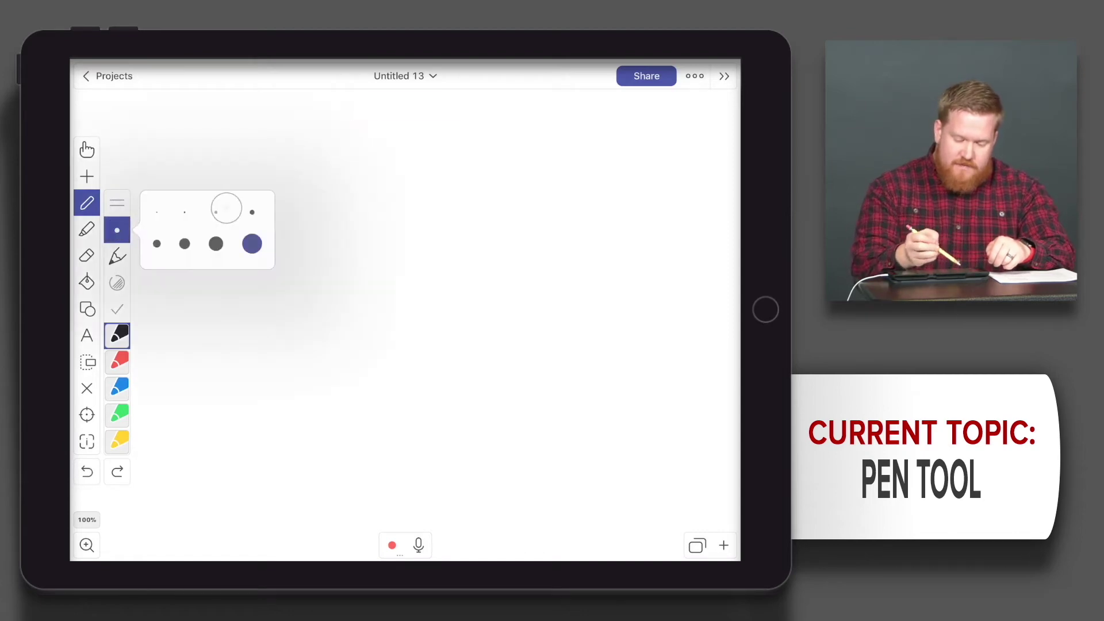
click(251, 243)
click(117, 257)
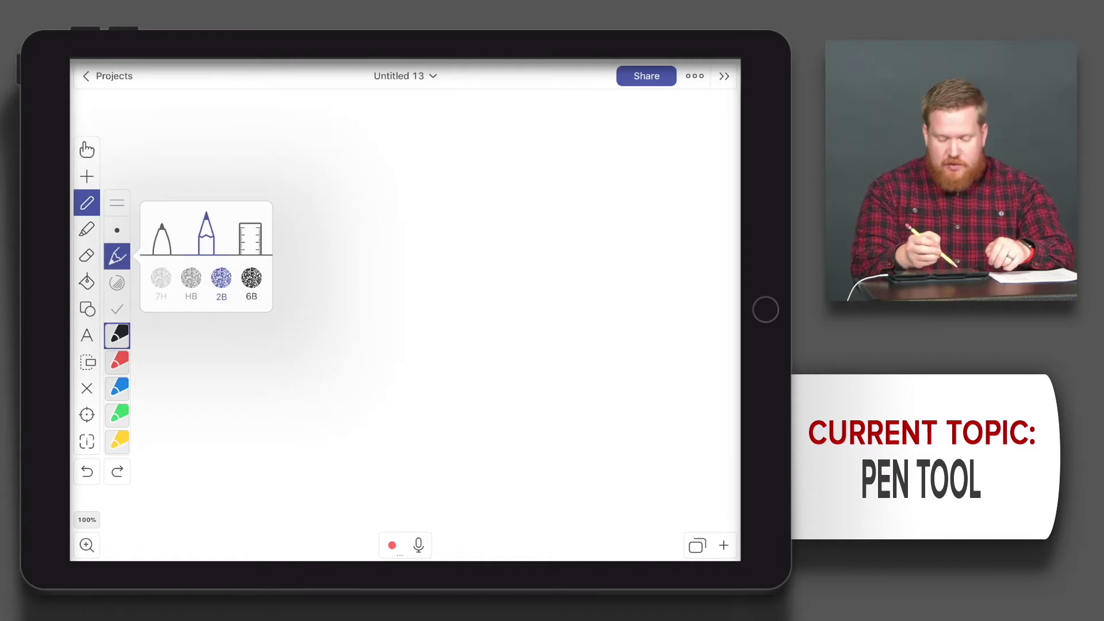
click(251, 235)
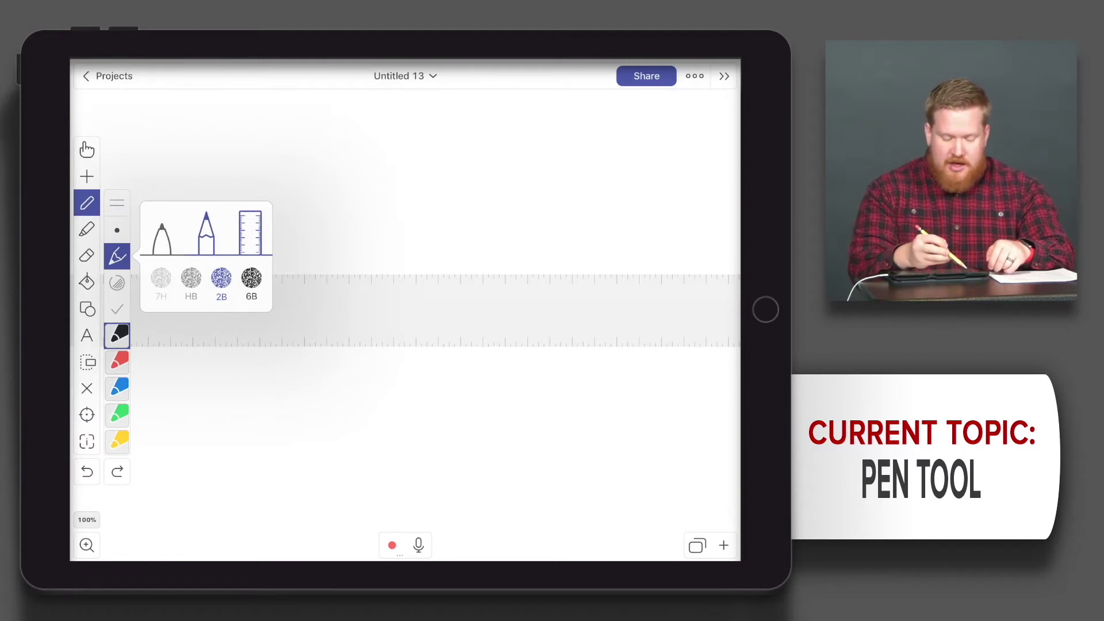
click(162, 235)
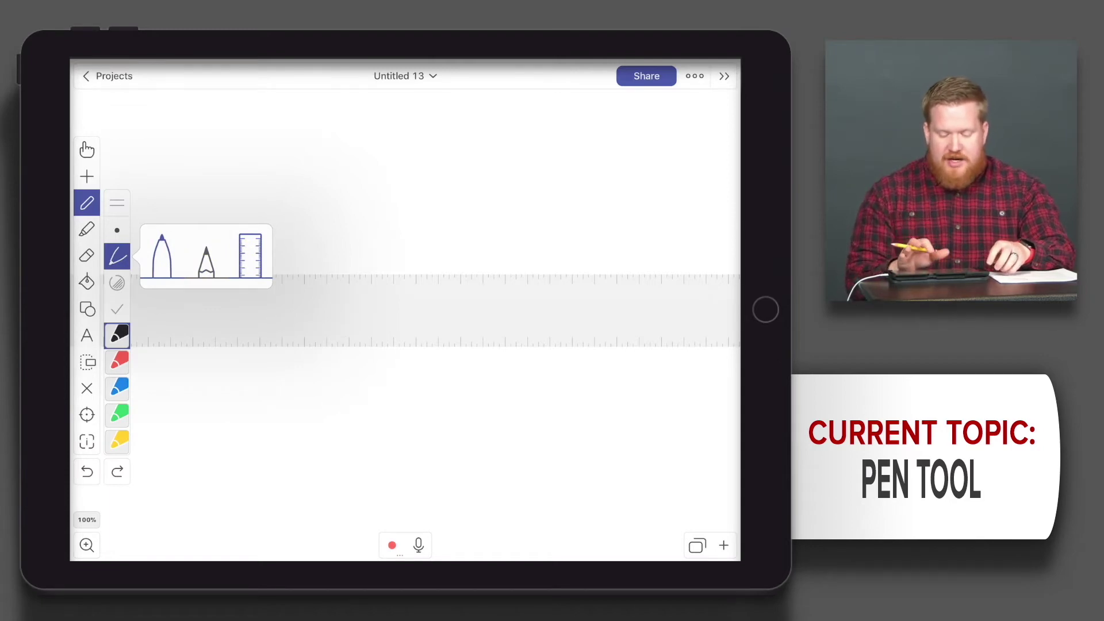
click(249, 255)
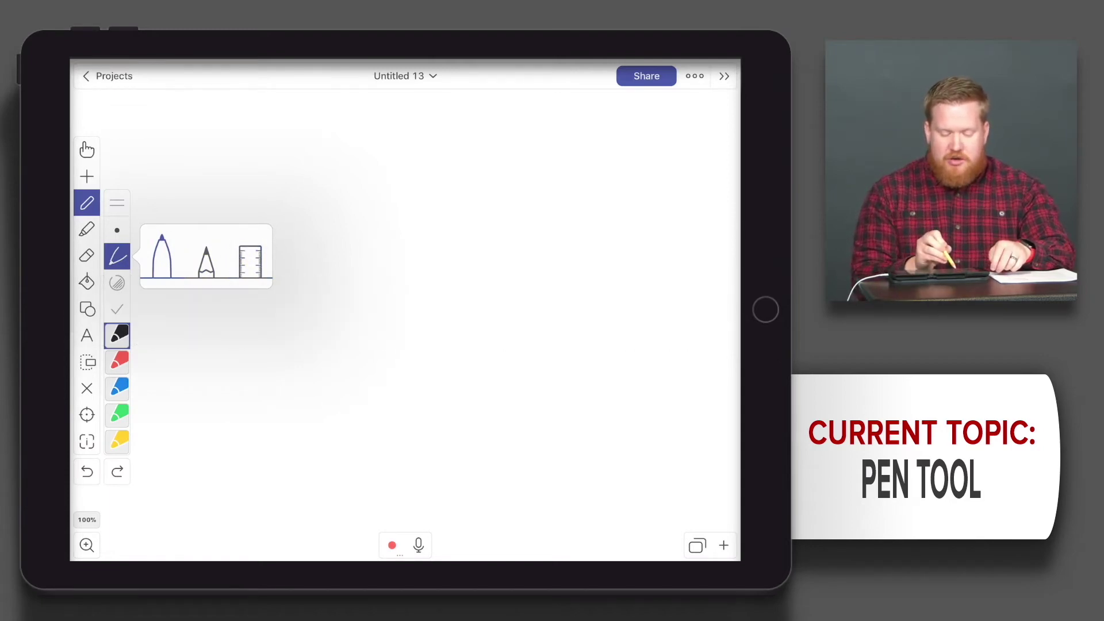
click(249, 256)
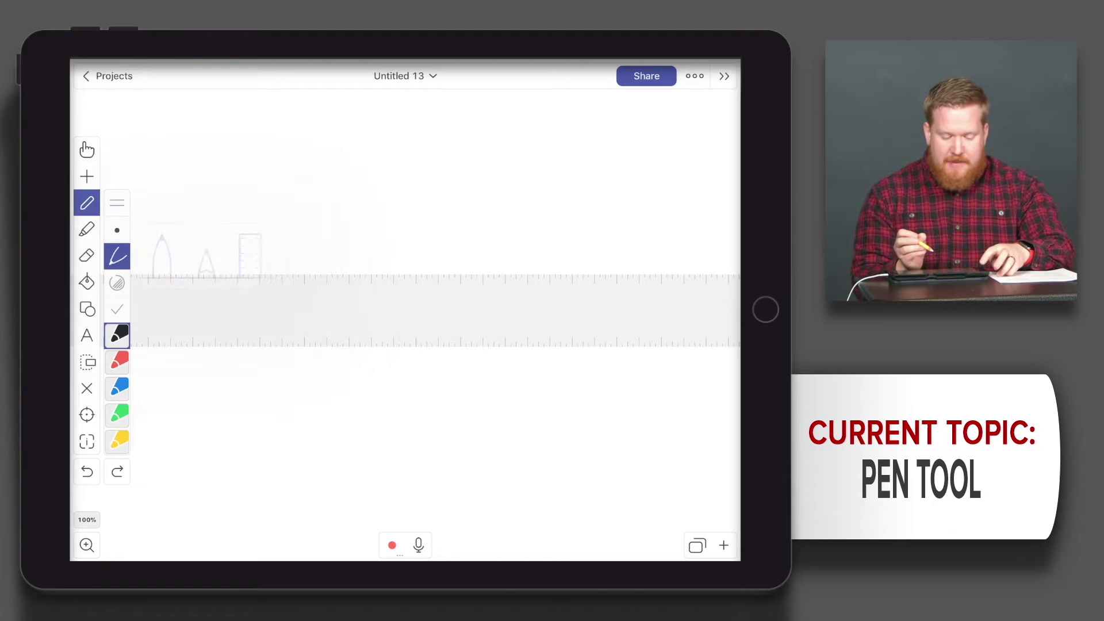
click(118, 257)
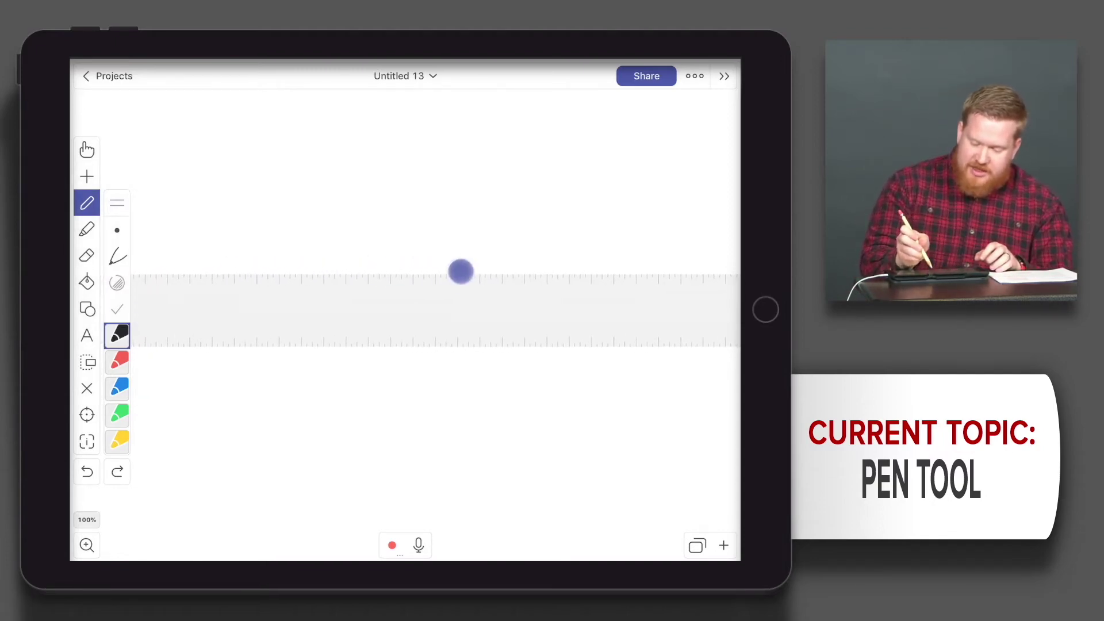
Draw a horizontal line, then set the ruler to 45° for the first diagonal
drag(233, 274, 643, 275)
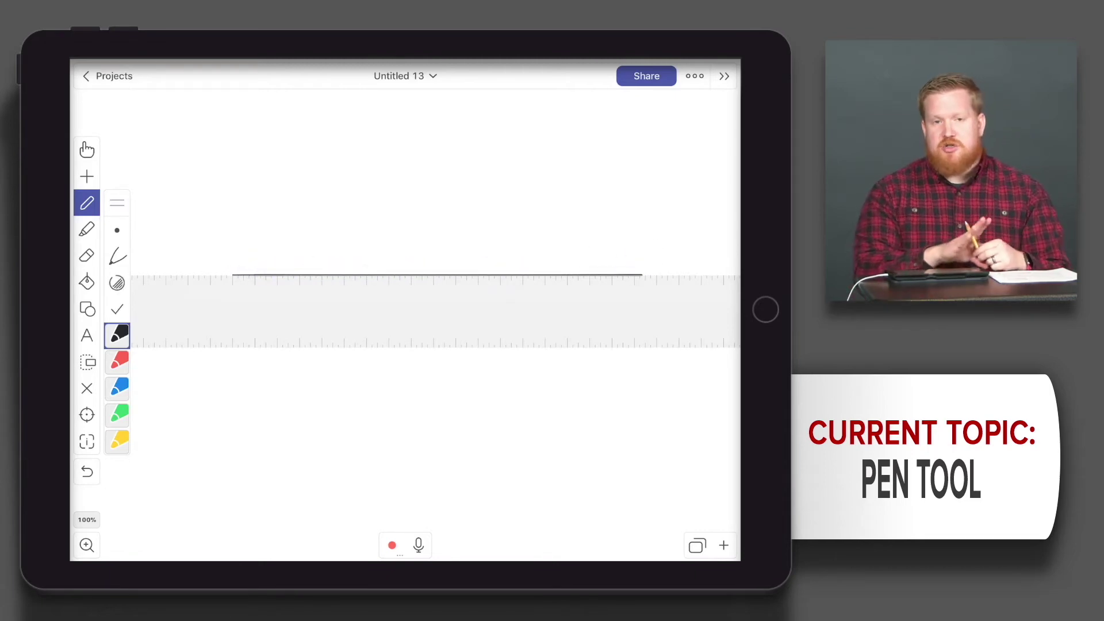
drag(499, 318, 482, 292)
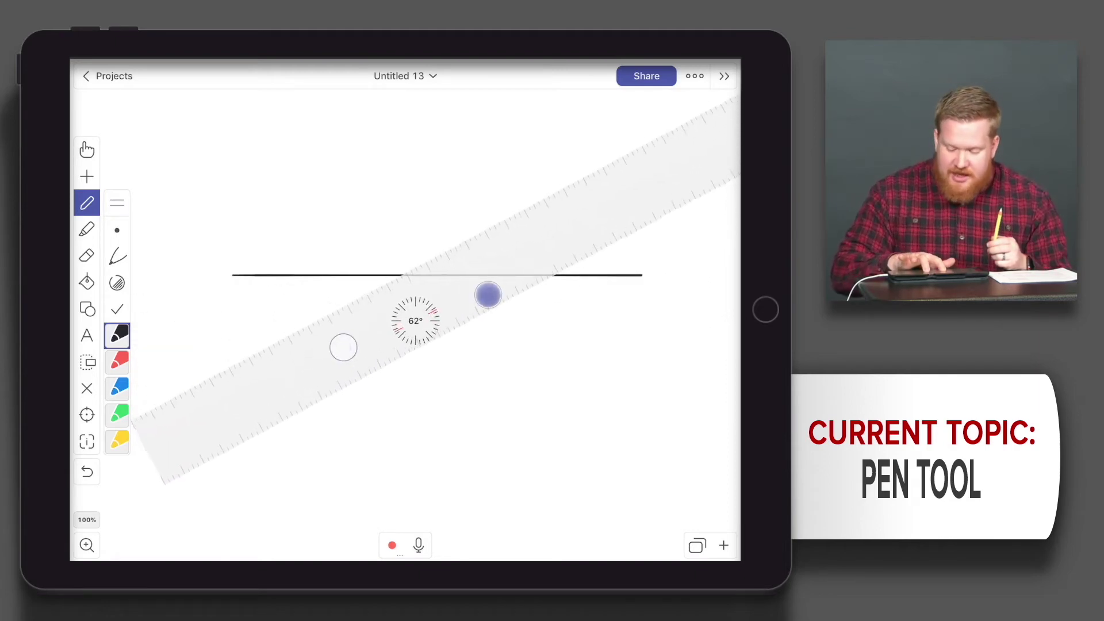
drag(341, 338, 350, 361)
drag(482, 291, 480, 289)
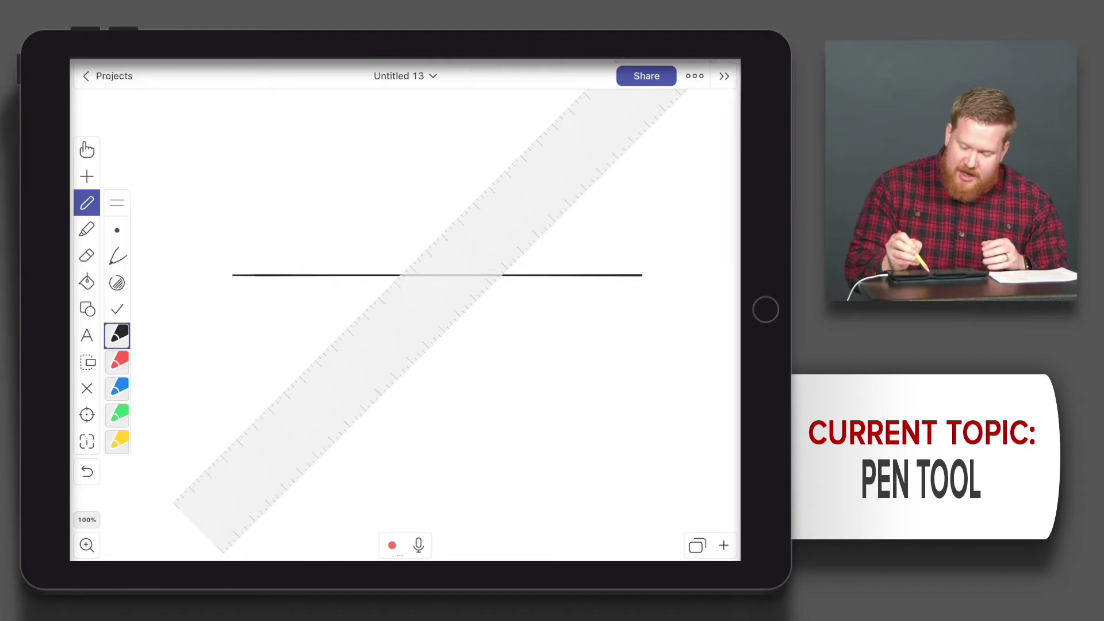
mouse_move(492, 185)
mouse_down()
mouse_move(489, 203)
mouse_move(293, 401)
mouse_up()
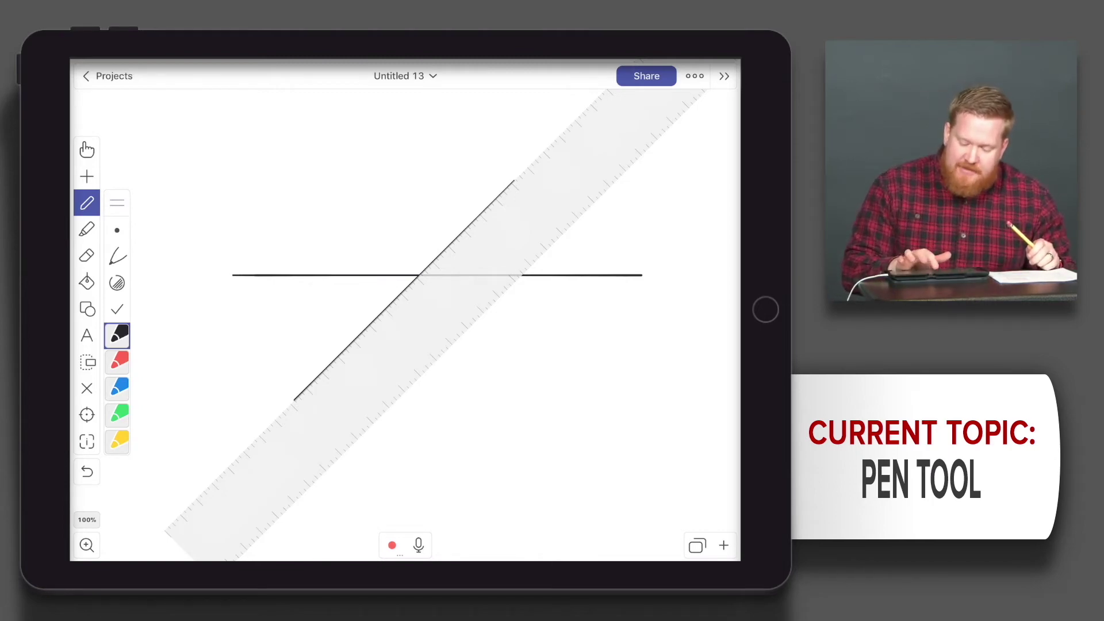
Draw a second parallel diagonal and arc-mark the angles at both intersections
drag(410, 335, 478, 380)
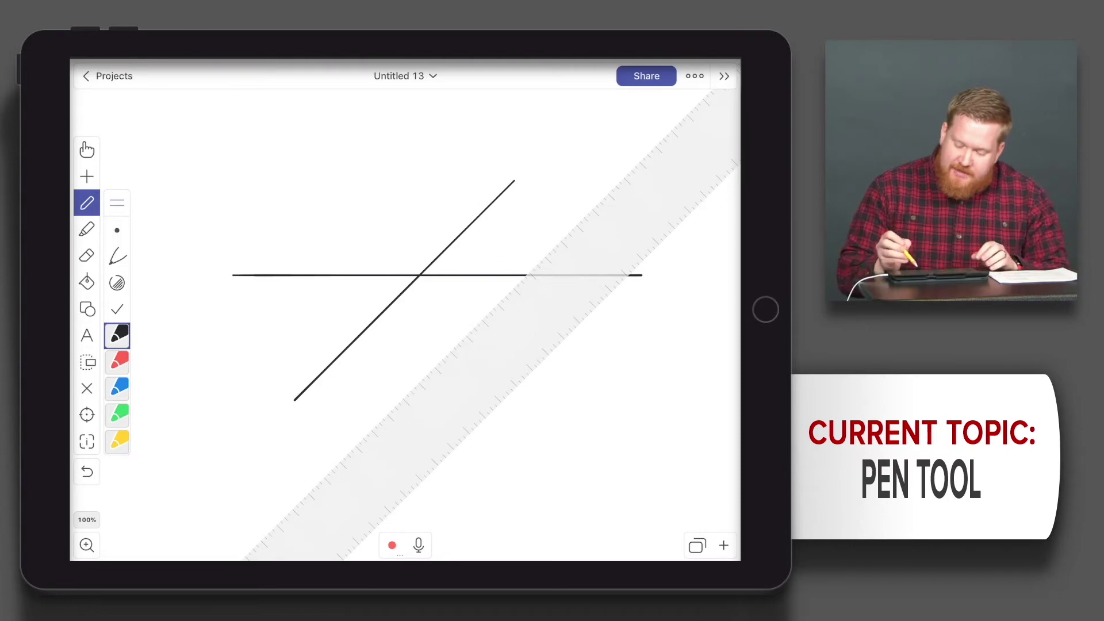
drag(600, 203, 356, 444)
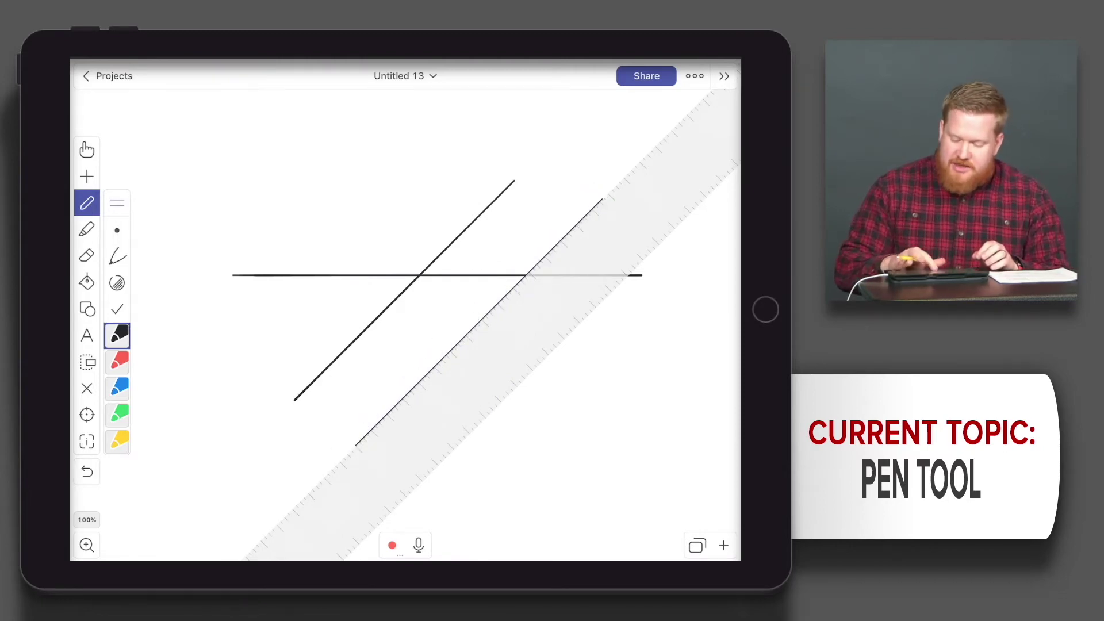
drag(406, 446, 589, 409)
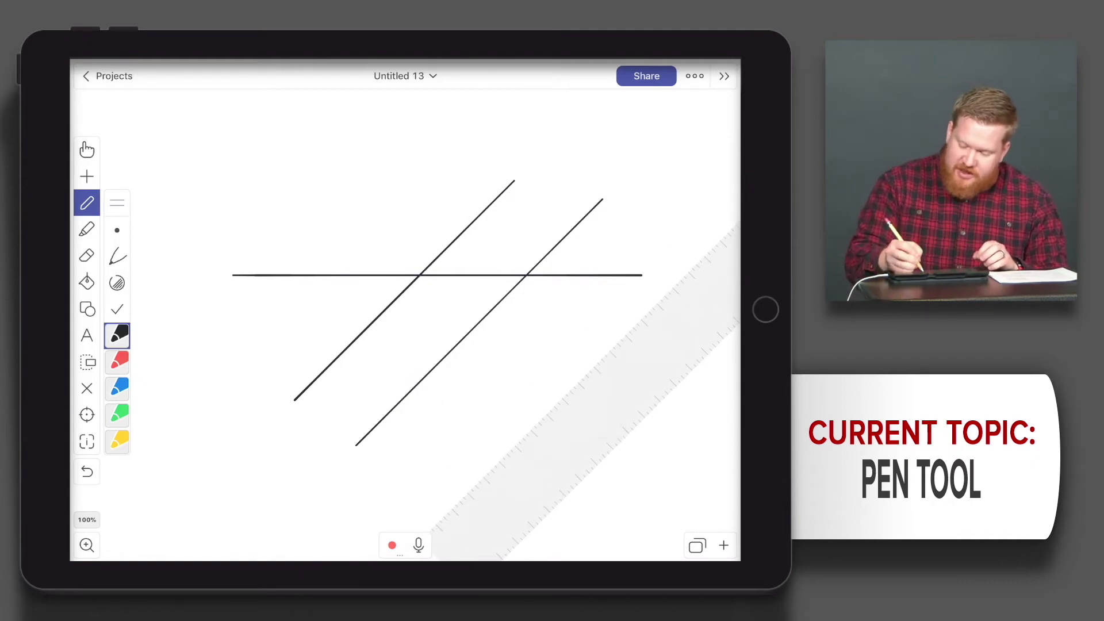
drag(516, 277, 534, 269)
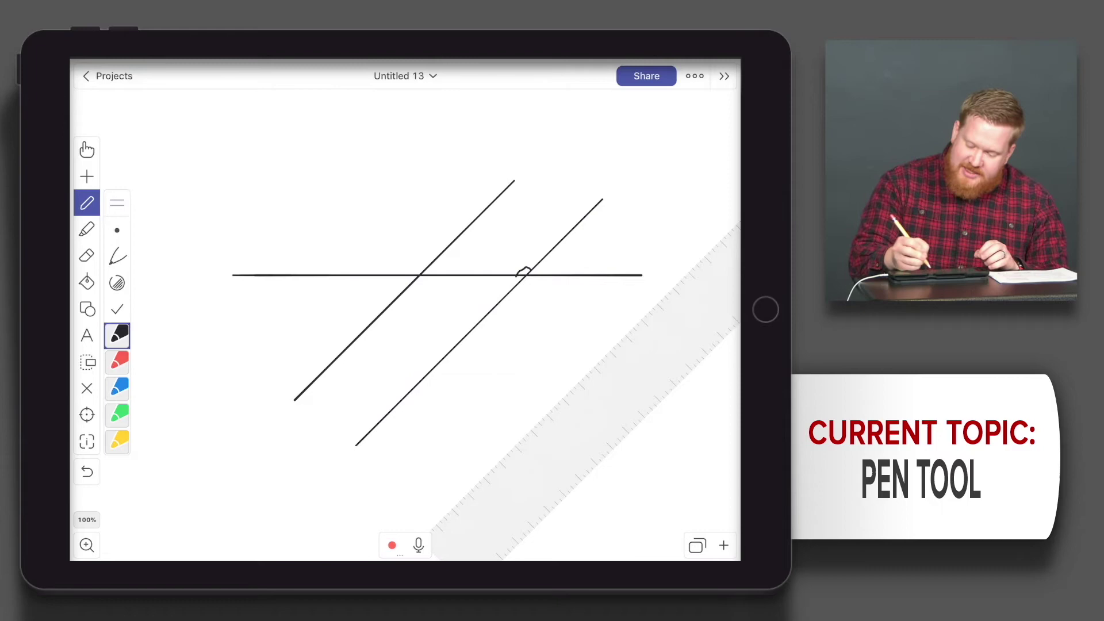
drag(410, 274, 444, 259)
mouse_move(526, 274)
mouse_down()
mouse_move(539, 262)
mouse_move(548, 274)
mouse_up()
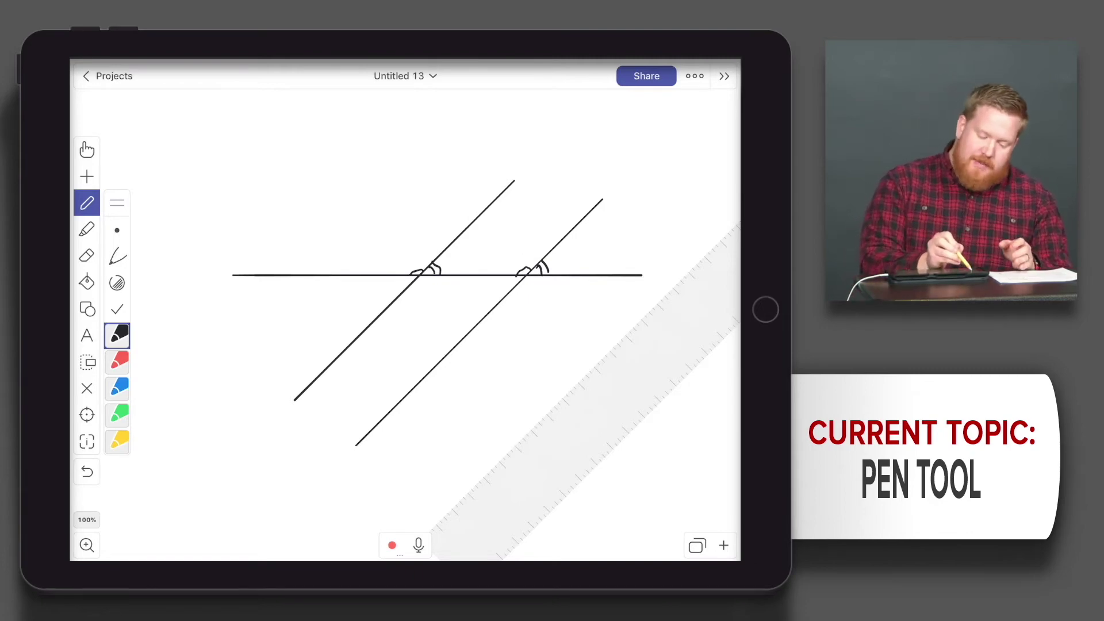
Turn off the ruler guide in the pen tip options
click(118, 256)
click(250, 256)
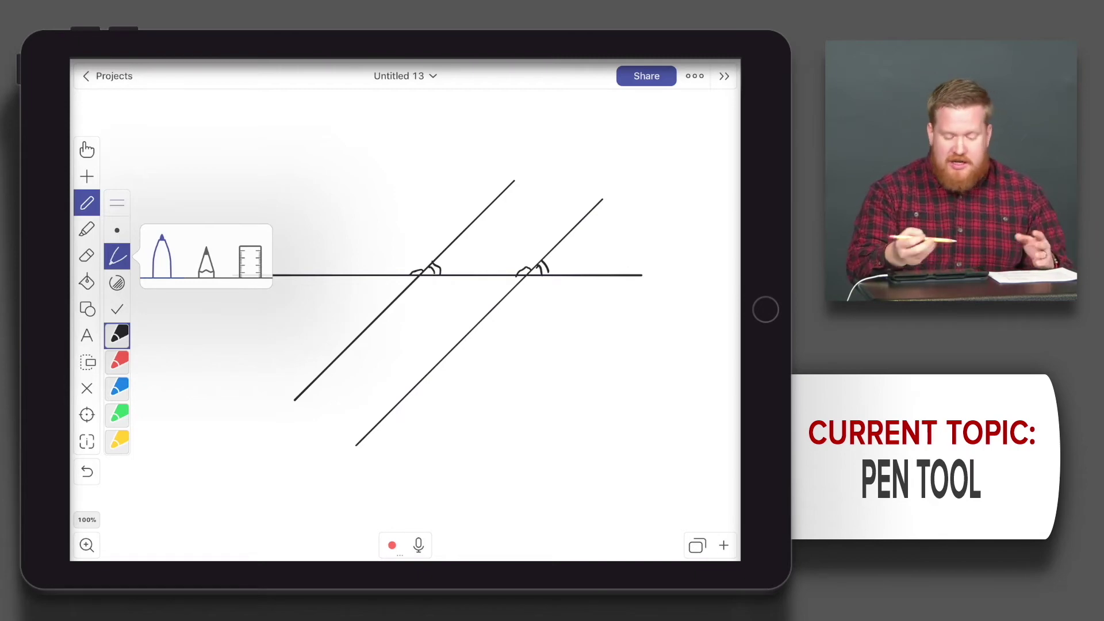
Handwrite a red 45° beside the left angle and open the red pen's palette
click(118, 361)
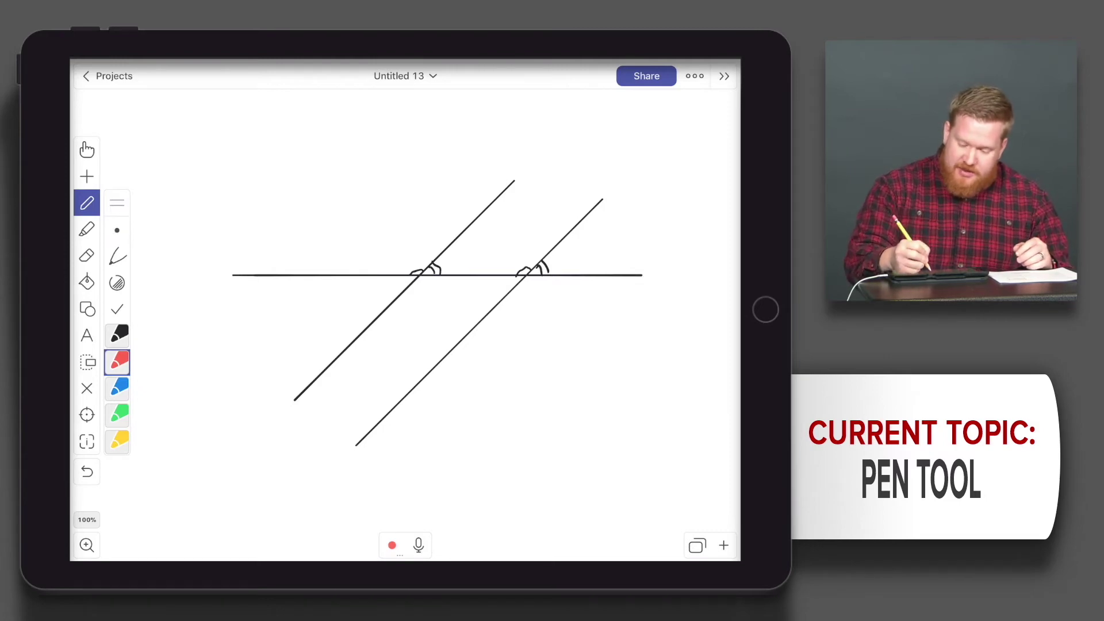
mouse_move(449, 250)
mouse_down()
mouse_move(470, 267)
mouse_move(482, 244)
mouse_up()
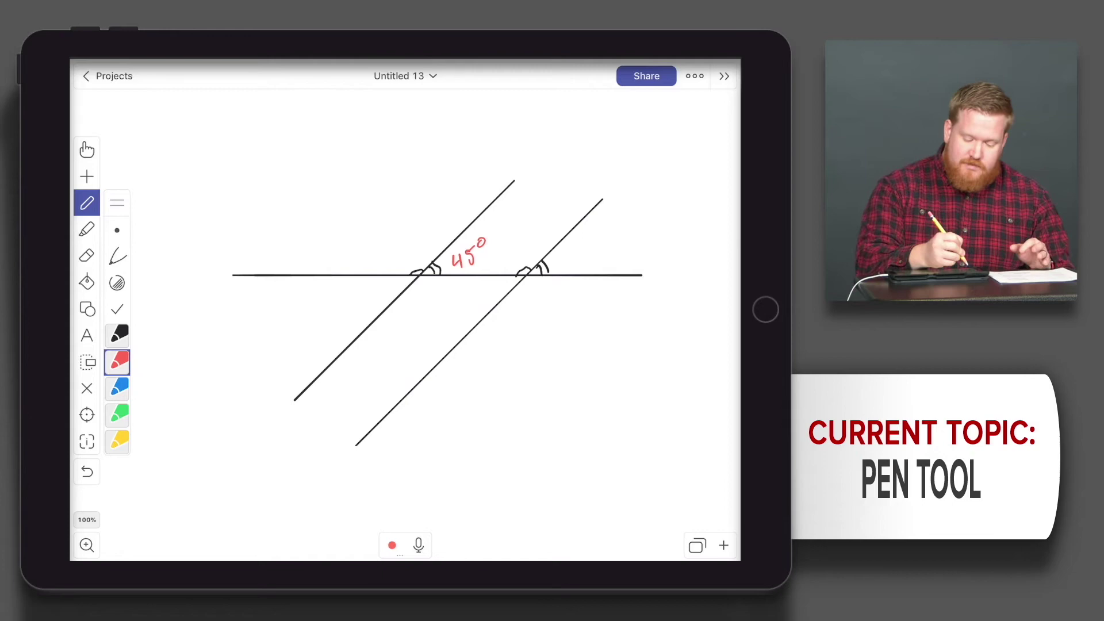
click(119, 389)
click(119, 415)
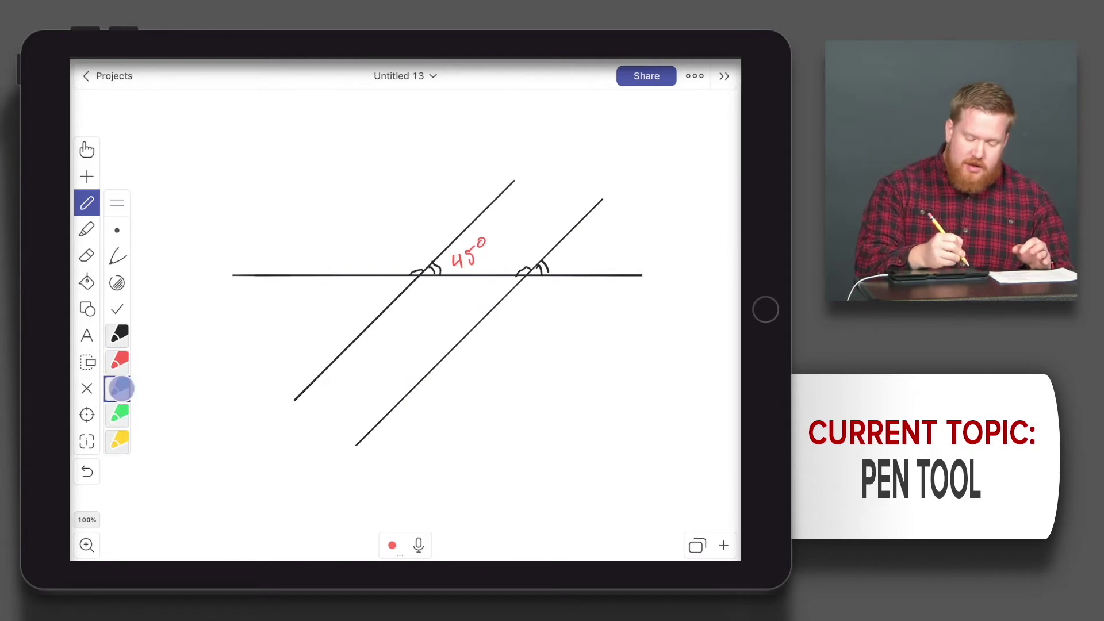
click(119, 362)
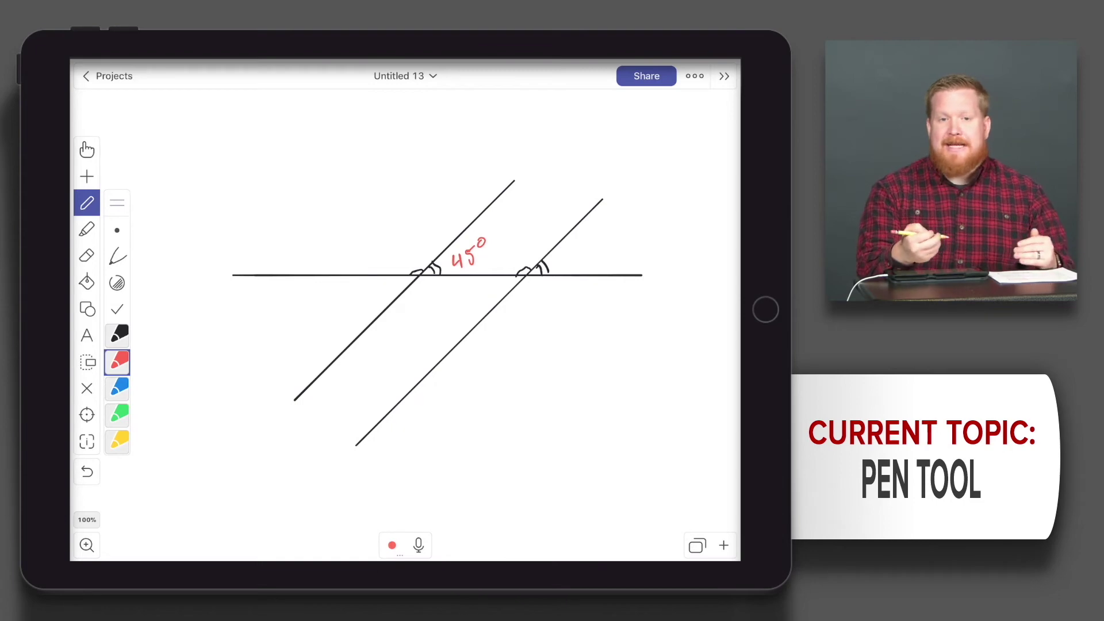
click(119, 362)
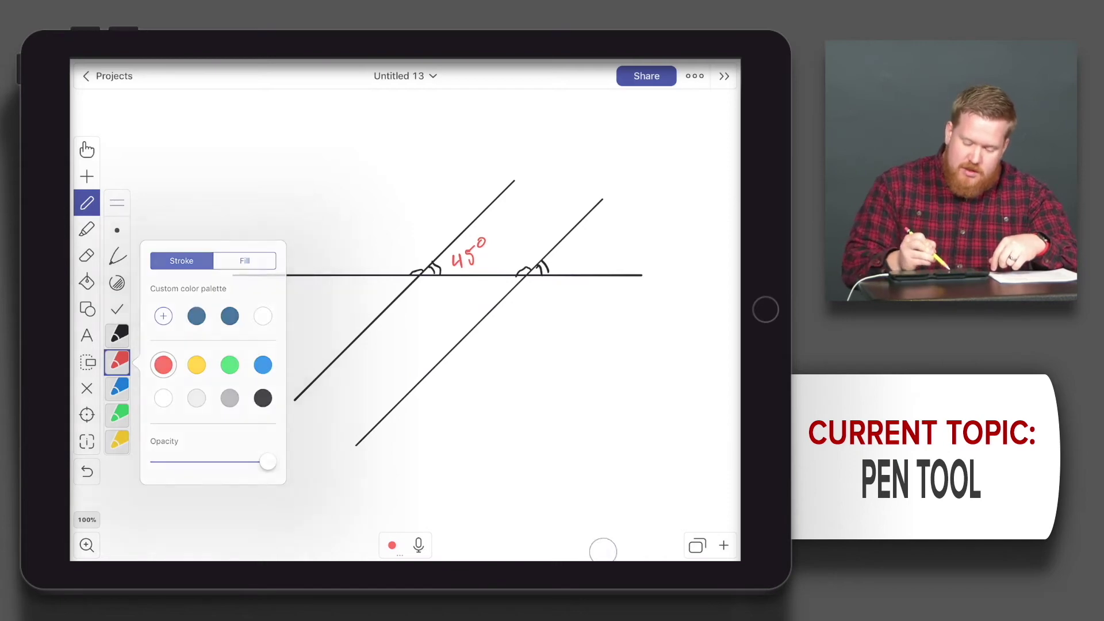
click(601, 543)
click(119, 361)
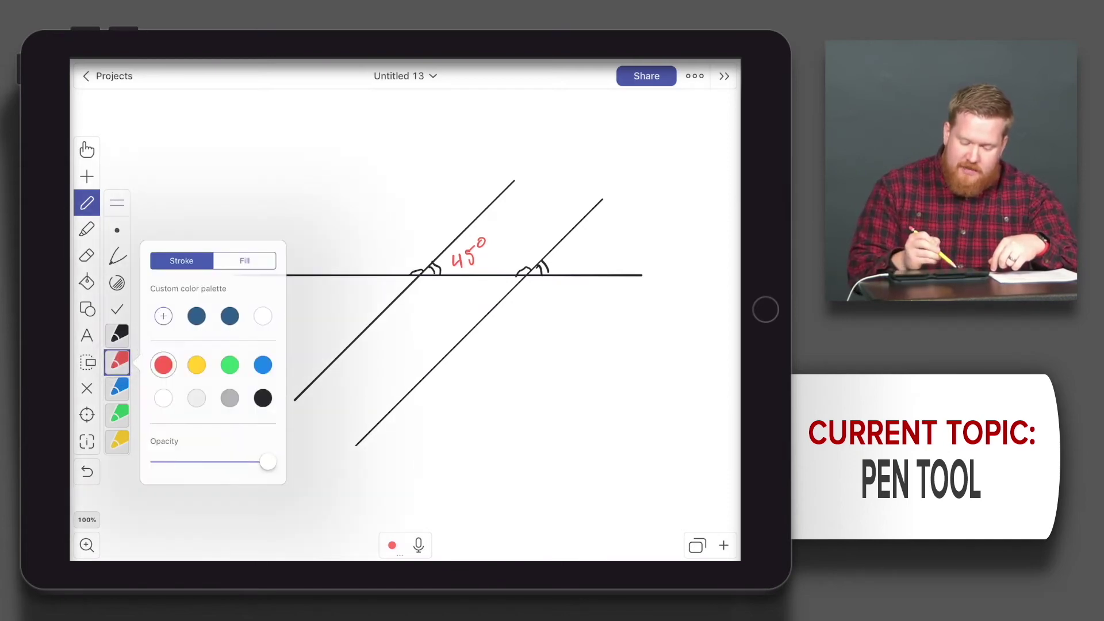
click(501, 547)
click(118, 361)
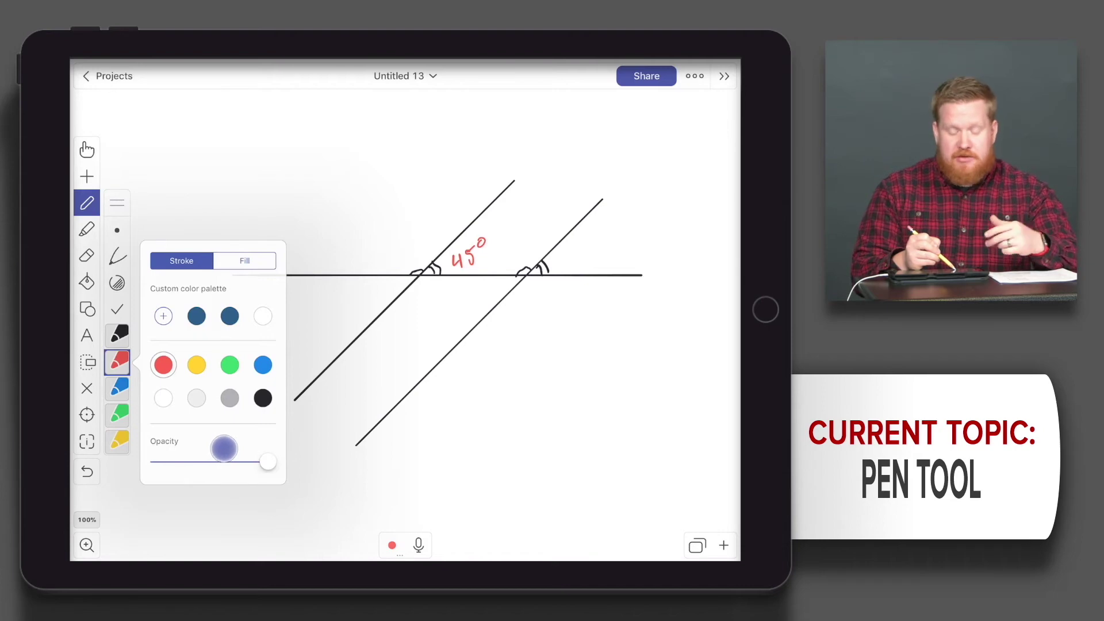
drag(223, 447, 207, 453)
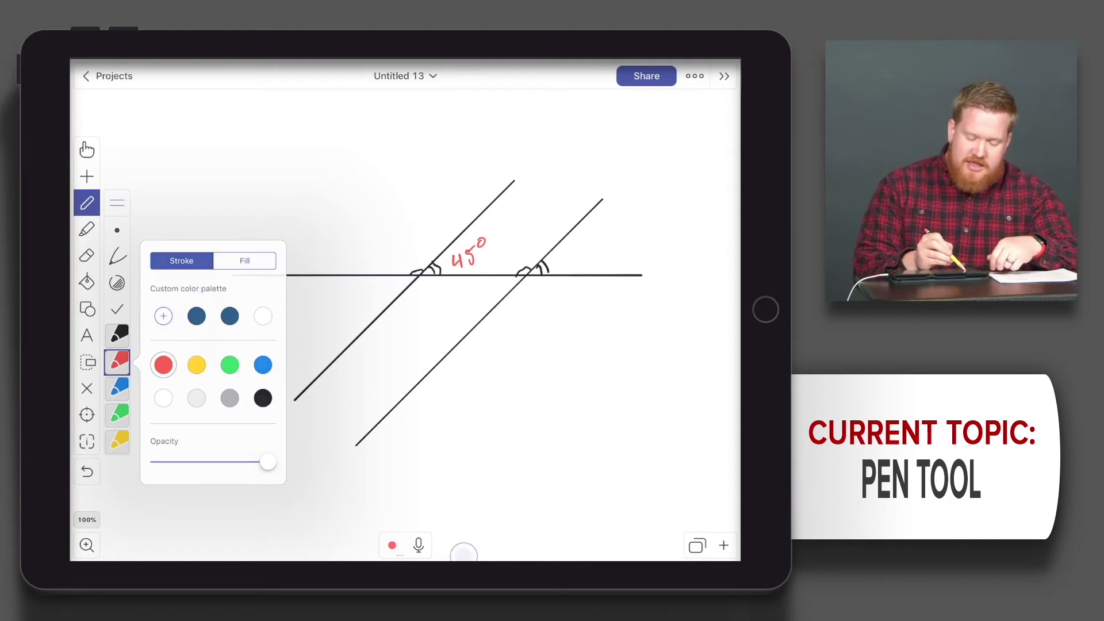
Change the second pen preset from red to pink on the colour wheel
click(474, 388)
click(117, 363)
click(164, 365)
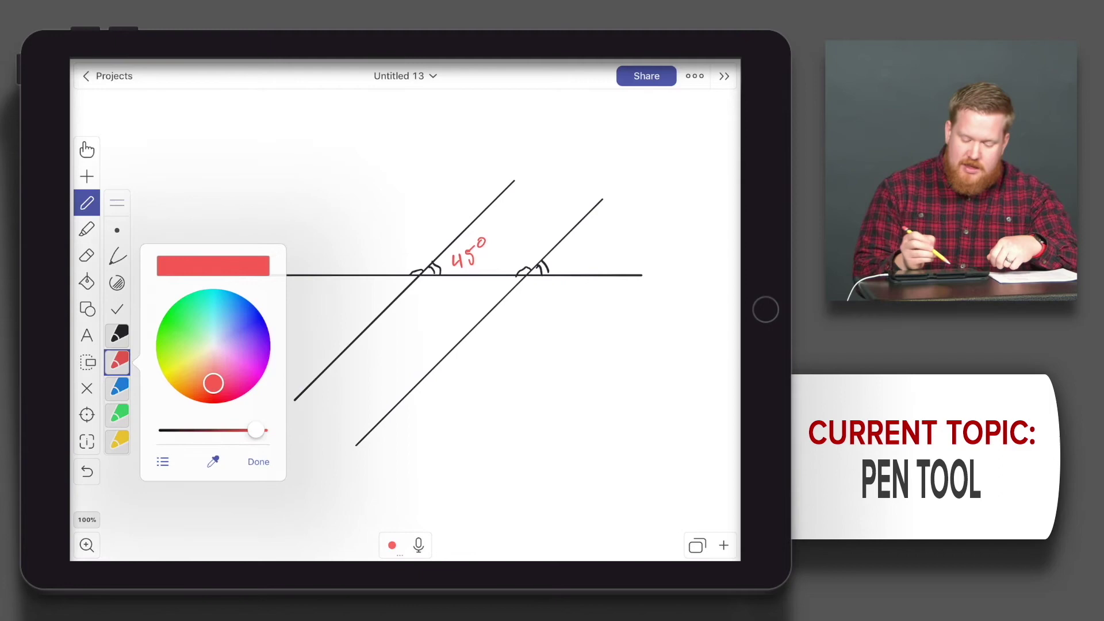
mouse_move(213, 383)
mouse_down()
mouse_move(197, 328)
mouse_move(226, 367)
mouse_move(196, 328)
mouse_move(245, 317)
mouse_move(202, 379)
mouse_move(250, 334)
mouse_move(203, 383)
mouse_move(241, 315)
mouse_move(248, 345)
mouse_move(233, 371)
mouse_up()
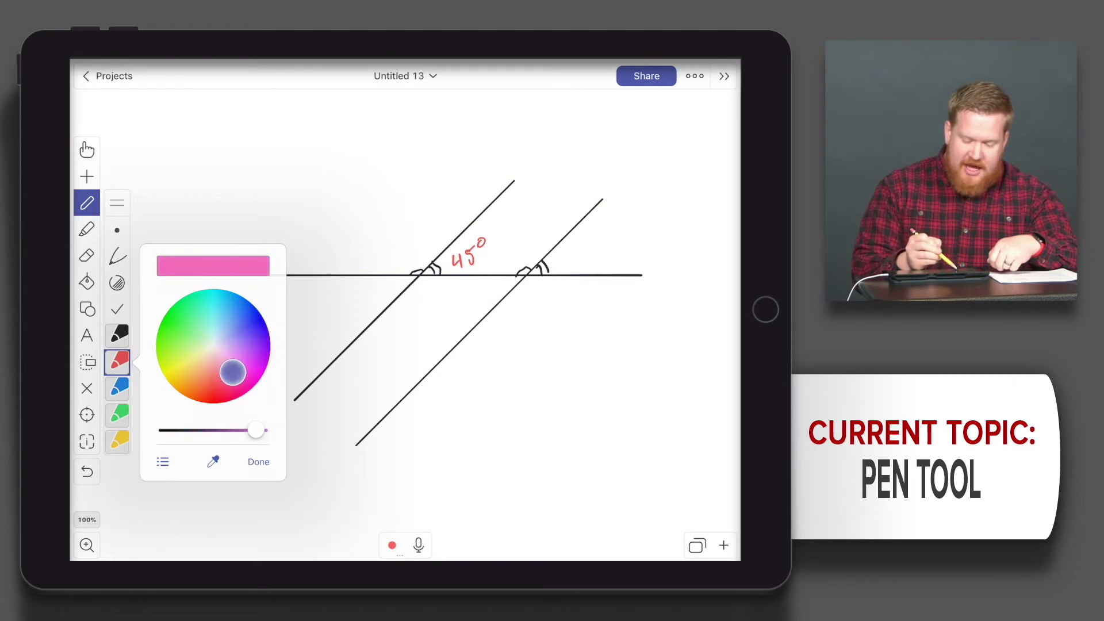
click(474, 389)
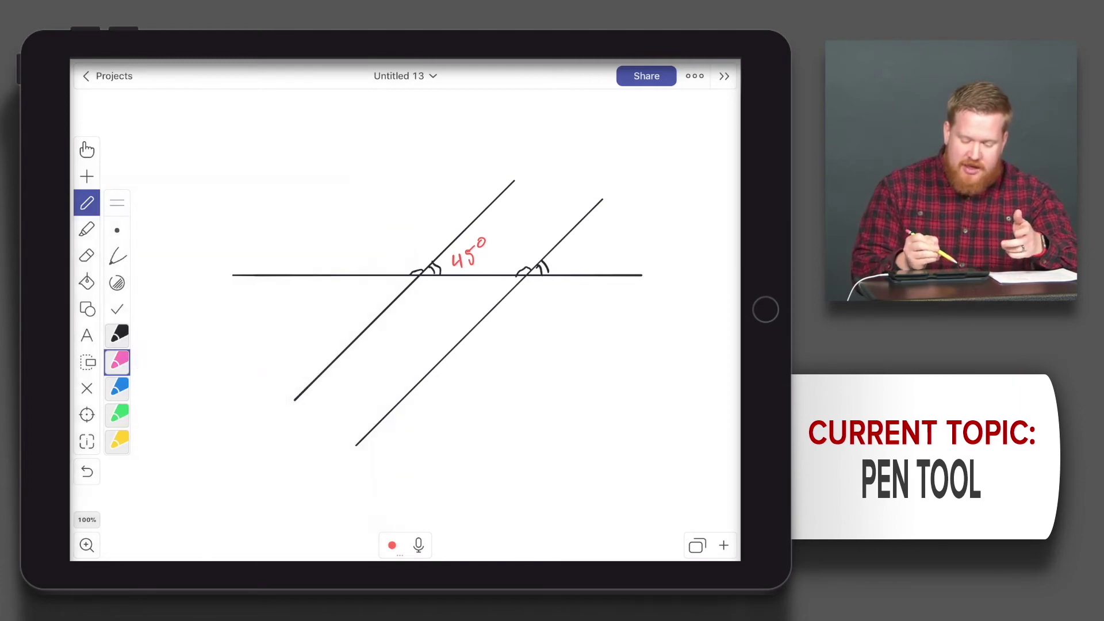
Reopen the pink preset's custom colour wheel and switch to hex code entry
click(119, 362)
click(516, 545)
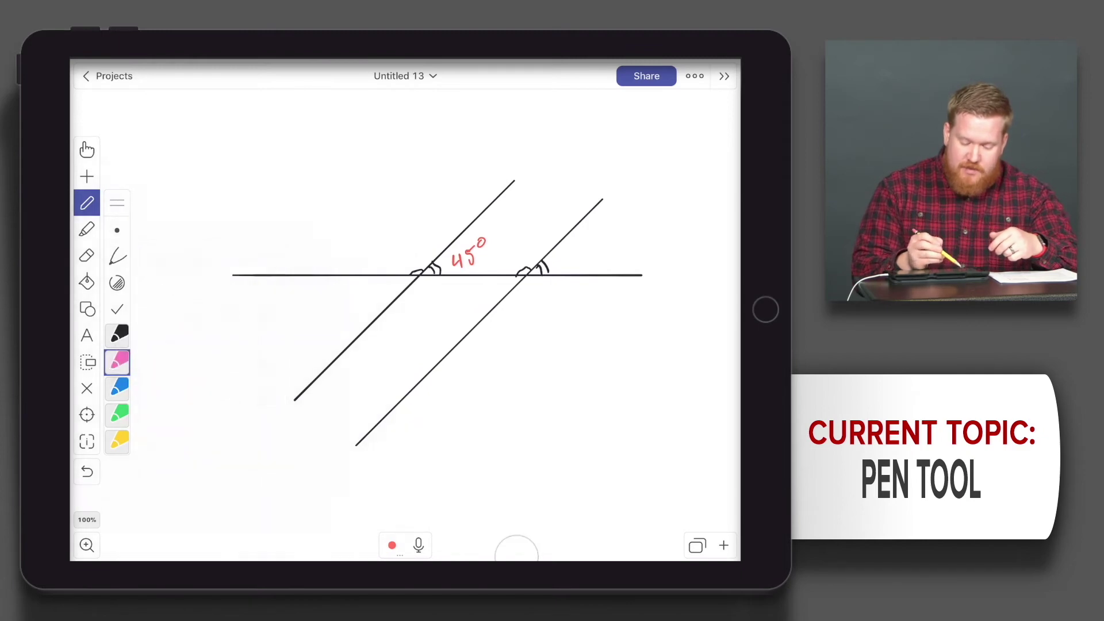
click(119, 363)
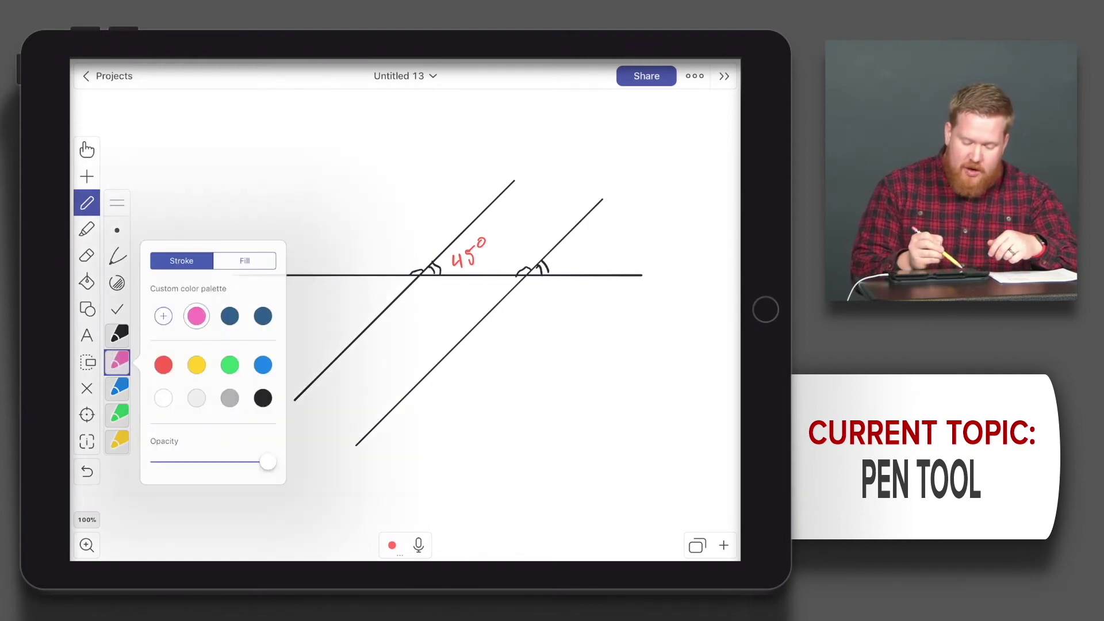
click(474, 389)
click(119, 362)
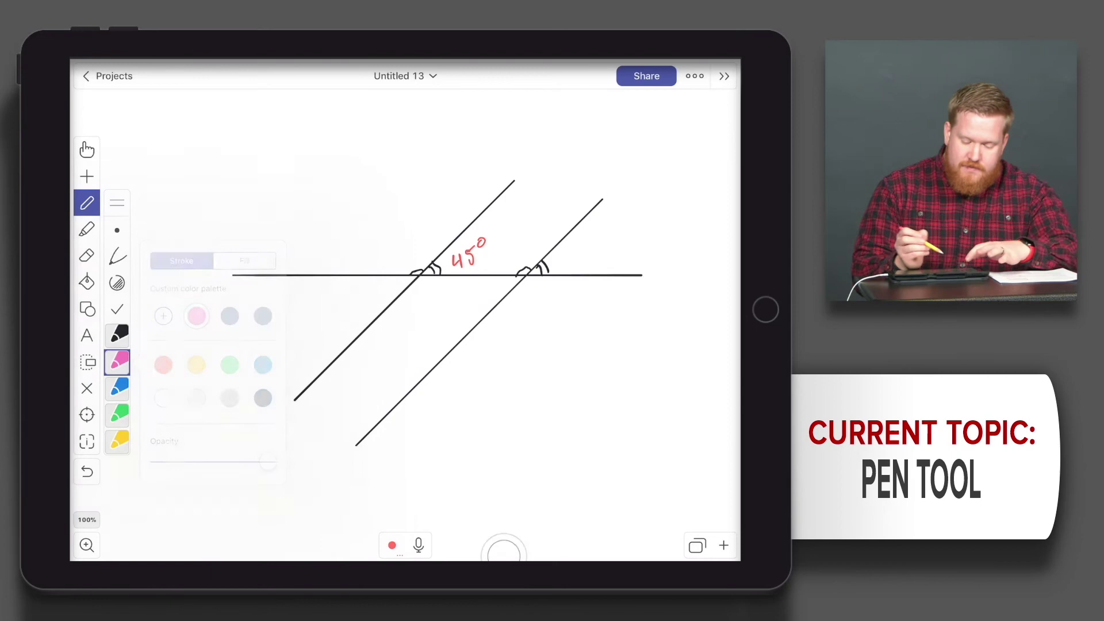
click(474, 388)
click(119, 362)
click(163, 304)
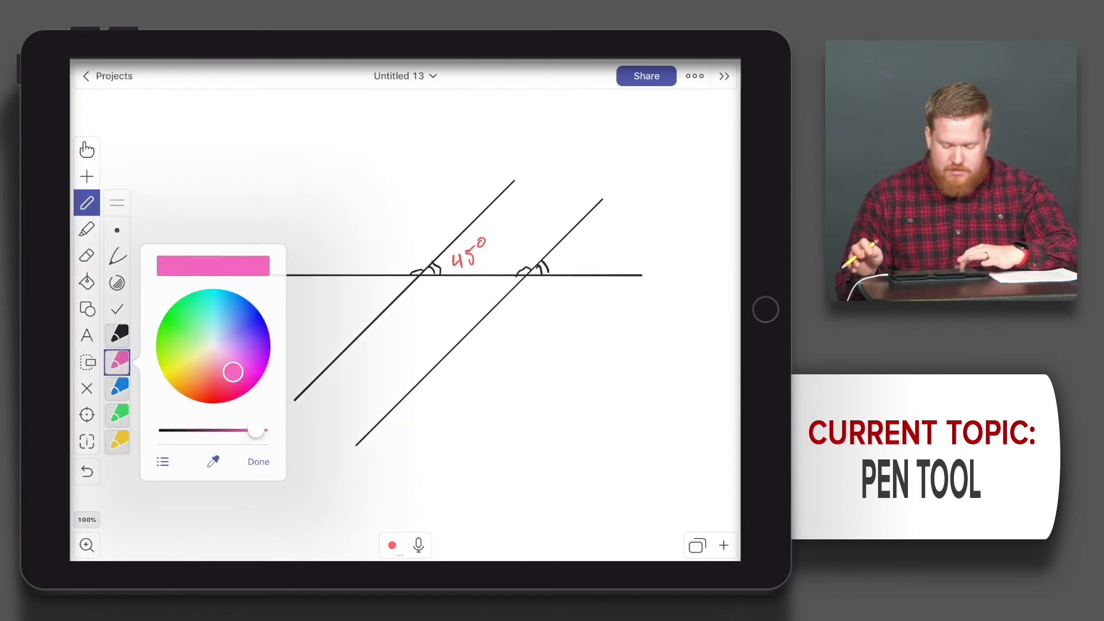
click(164, 463)
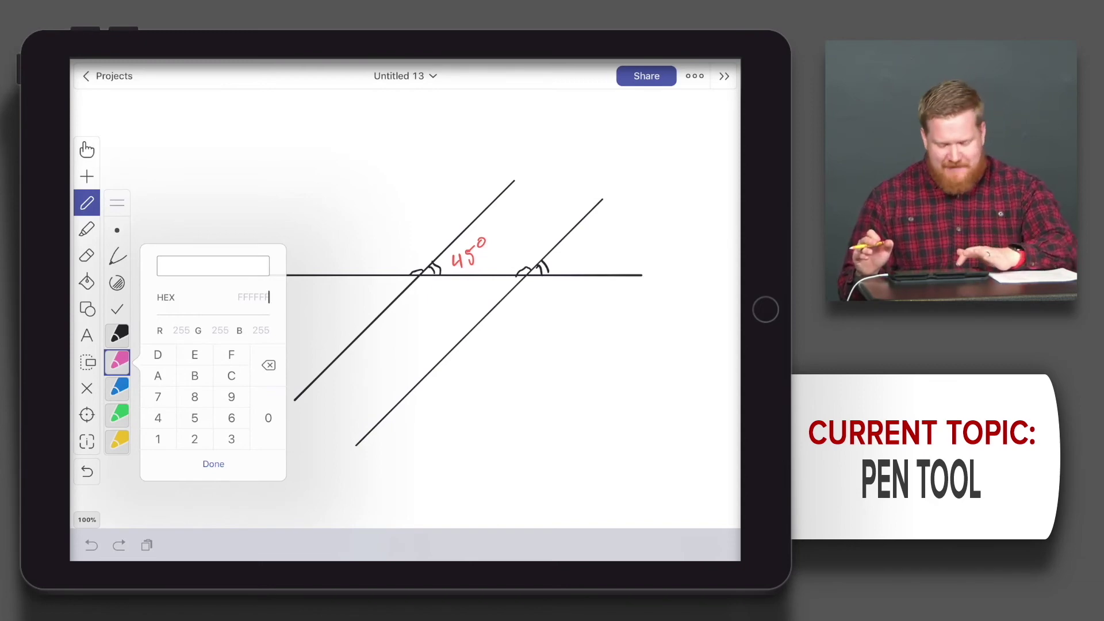
Enter hex code BB0000 and confirm it as the preset's dark red
click(194, 375)
text(BB000)
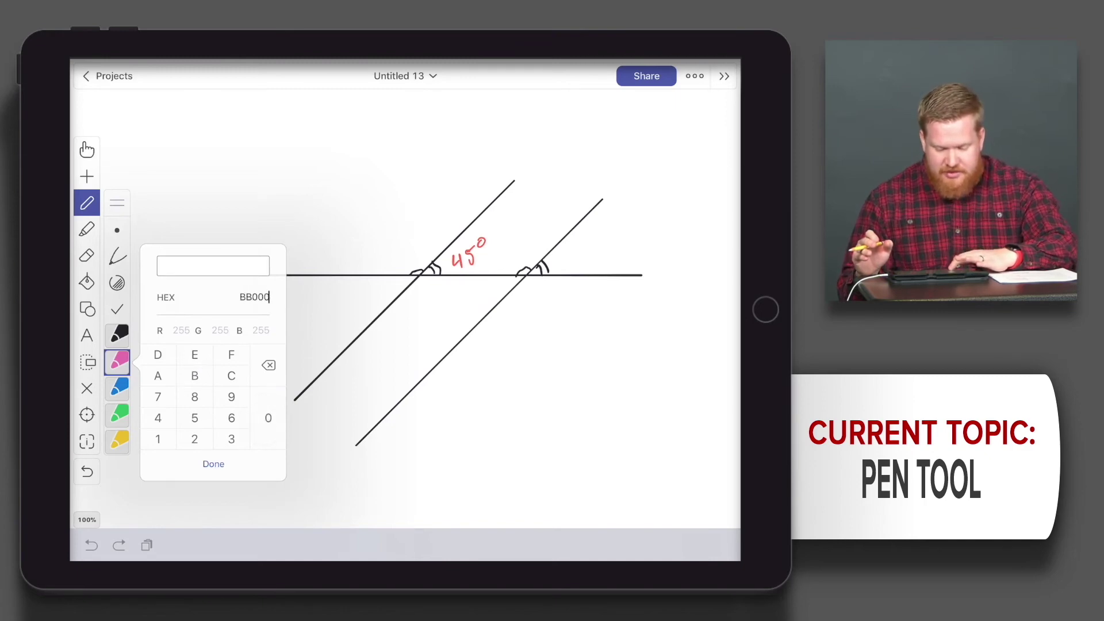
click(268, 418)
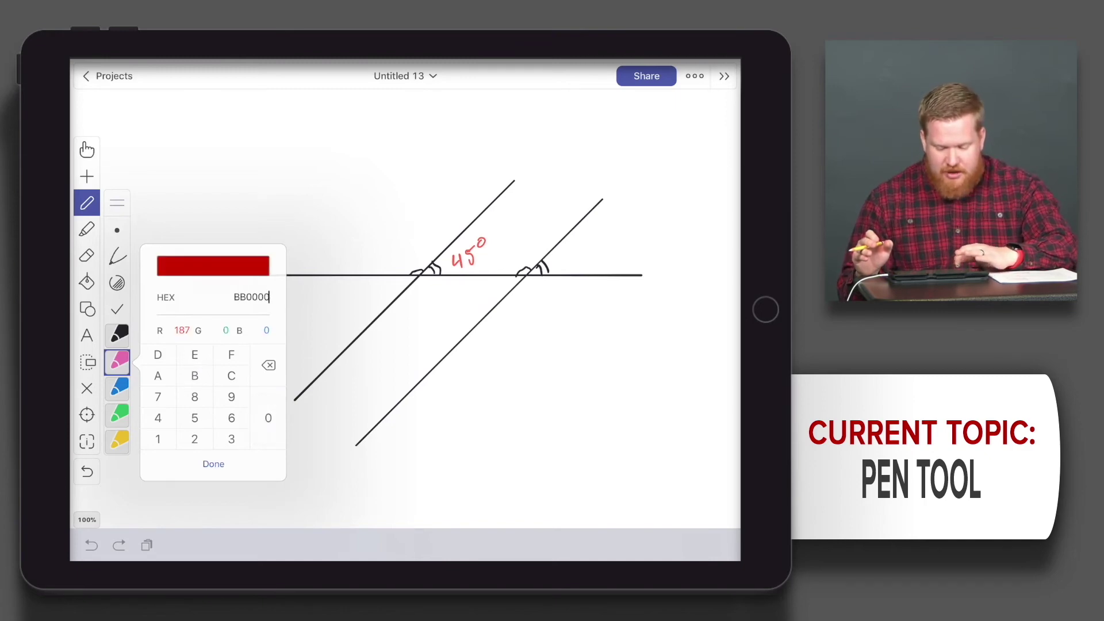
click(214, 463)
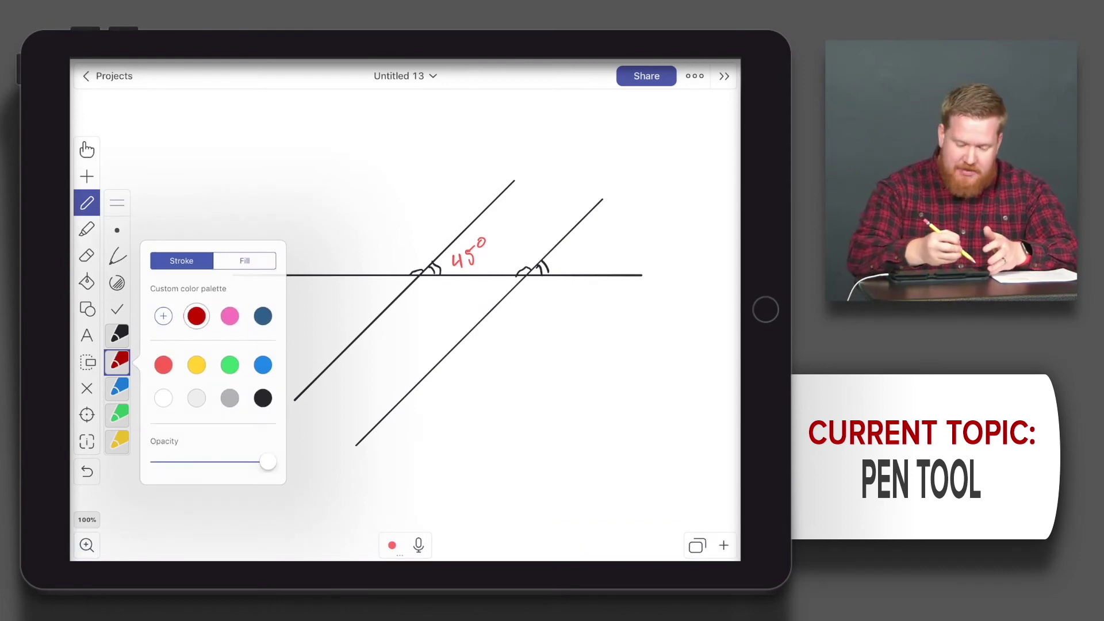
Draw a small dark red rectangle at upper left, then review the Stroke and Fill colours
click(723, 546)
click(702, 523)
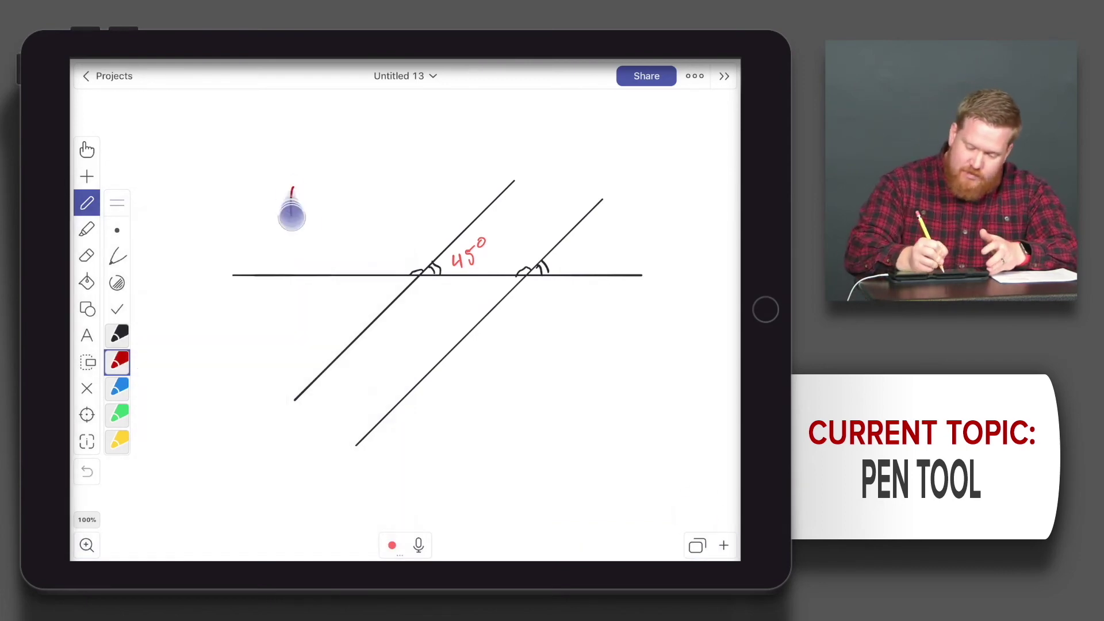
drag(289, 181, 292, 215)
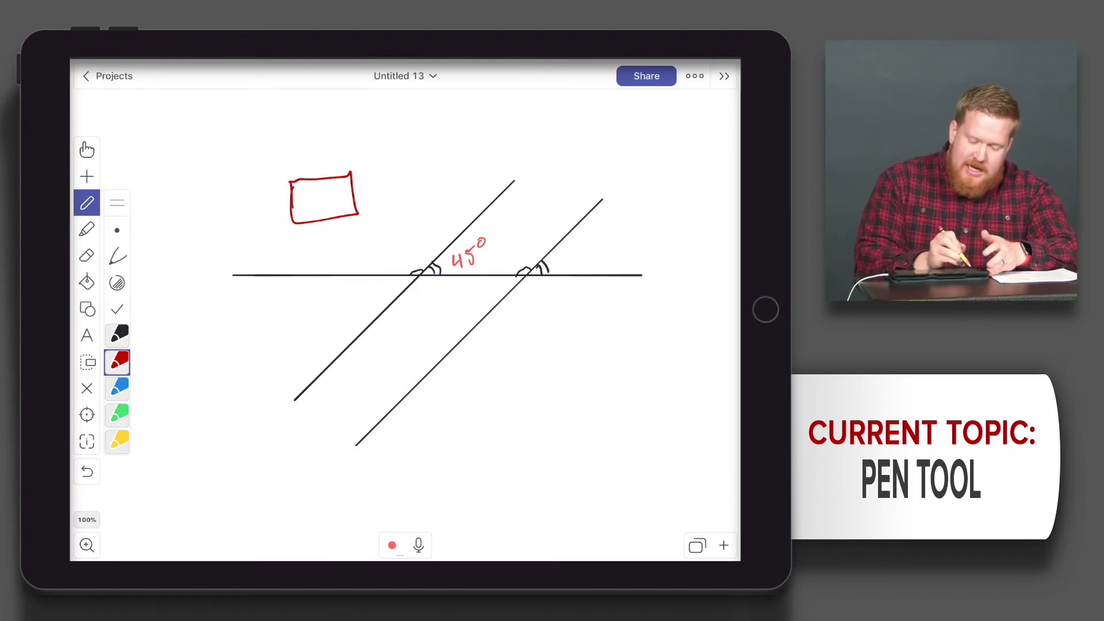
click(118, 362)
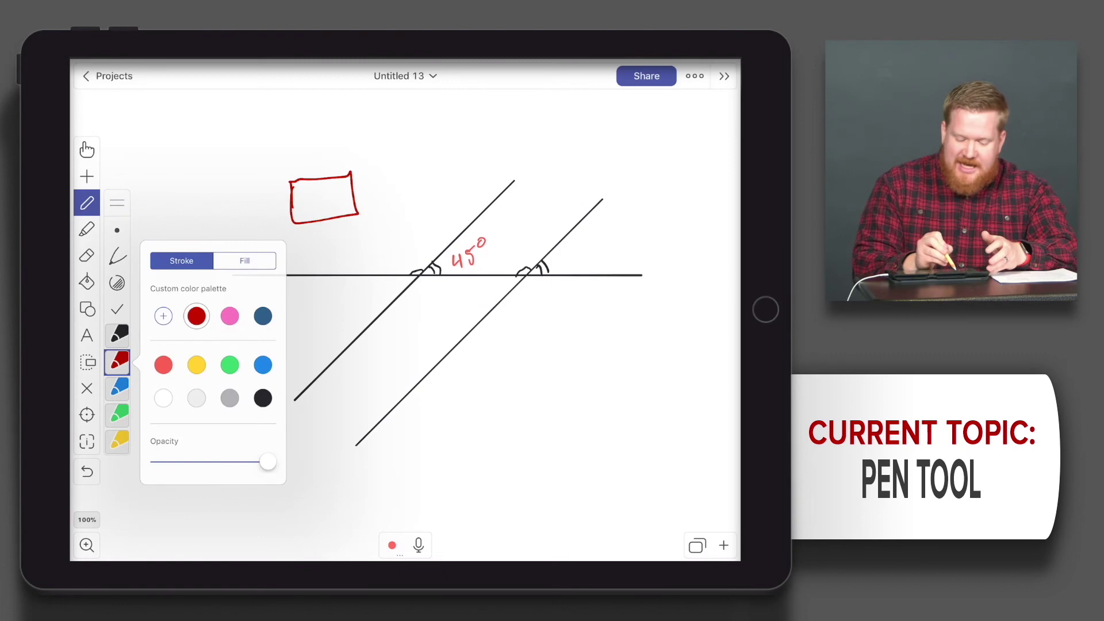
click(245, 261)
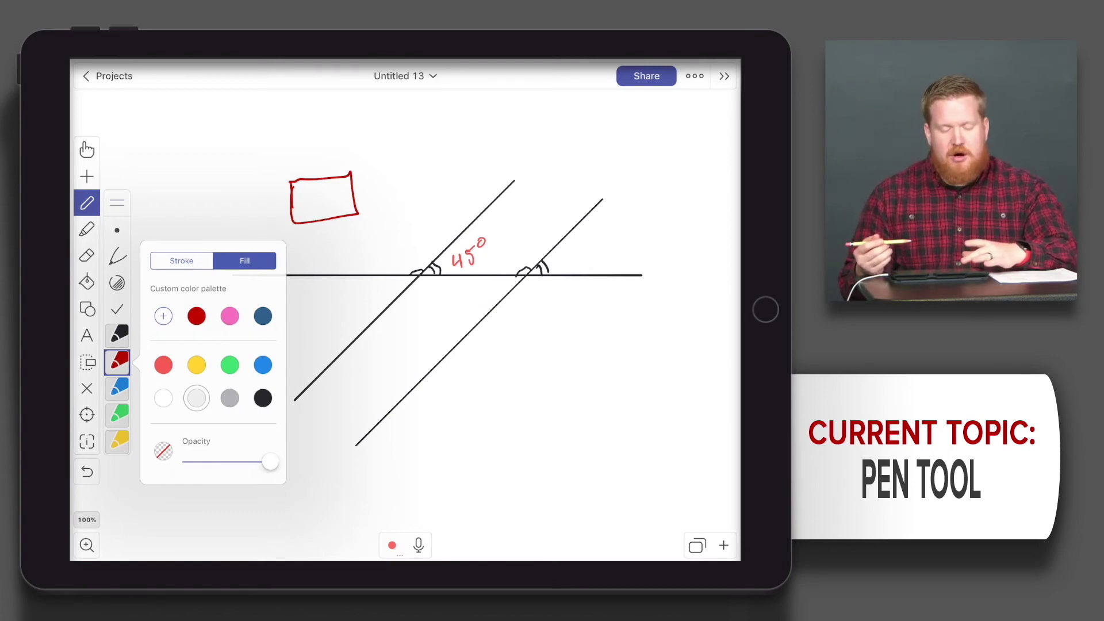
click(181, 261)
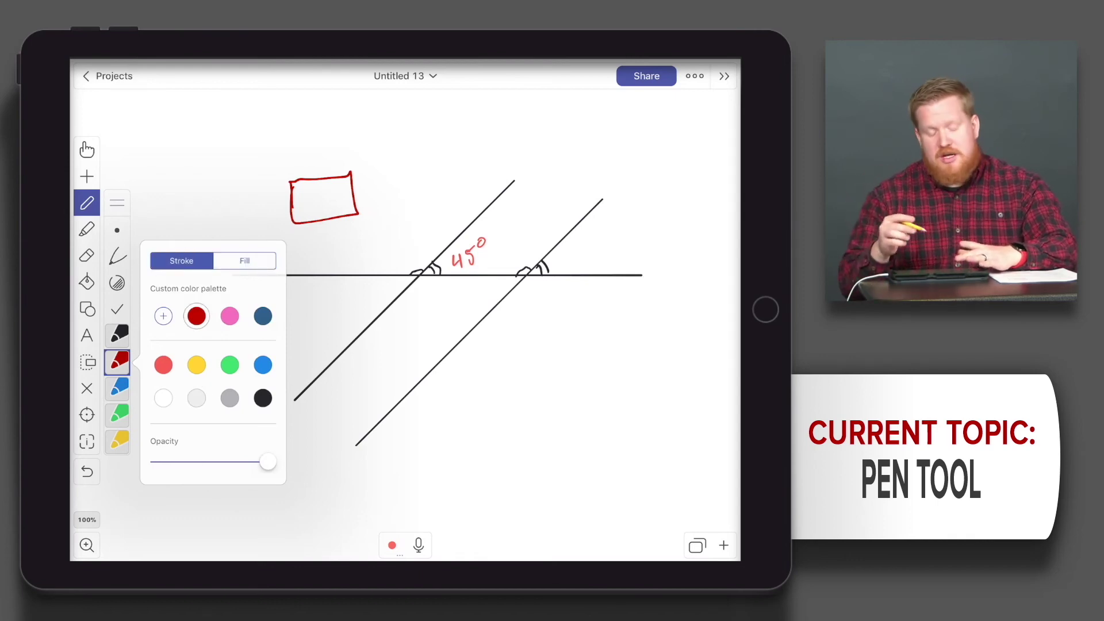
Eyedropper a grey from near the horizontal line and save it as the fill colour
click(244, 261)
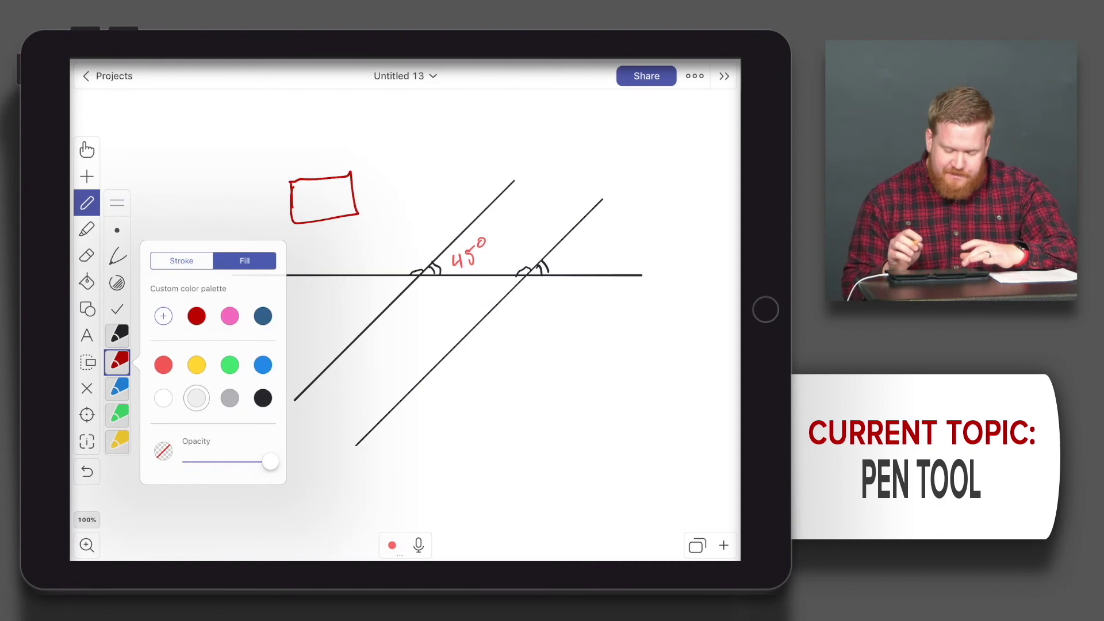
click(164, 316)
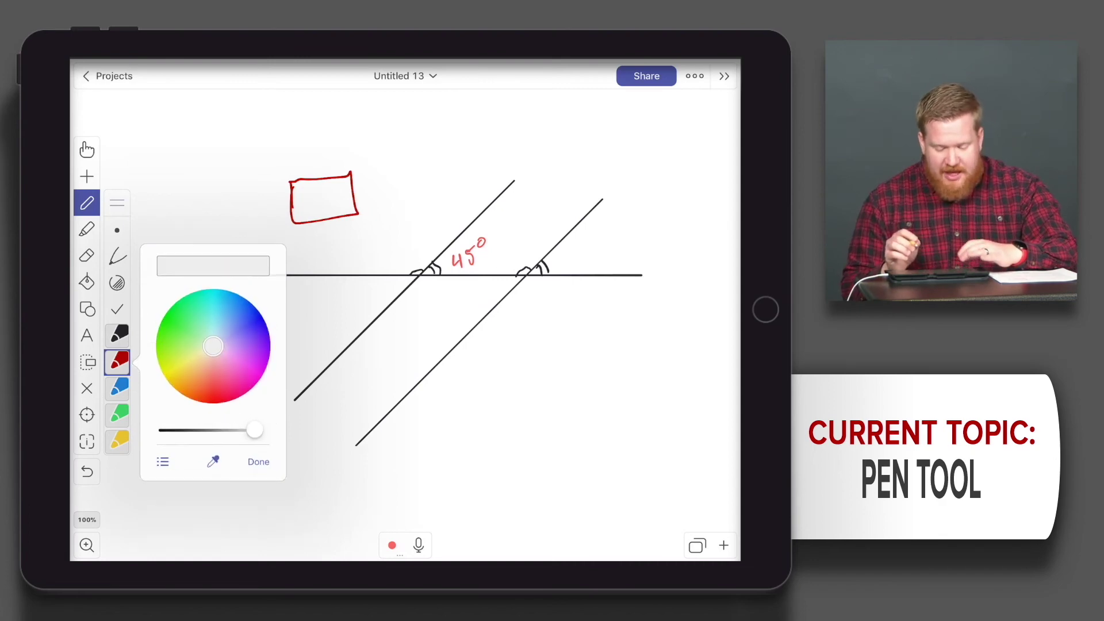
click(214, 462)
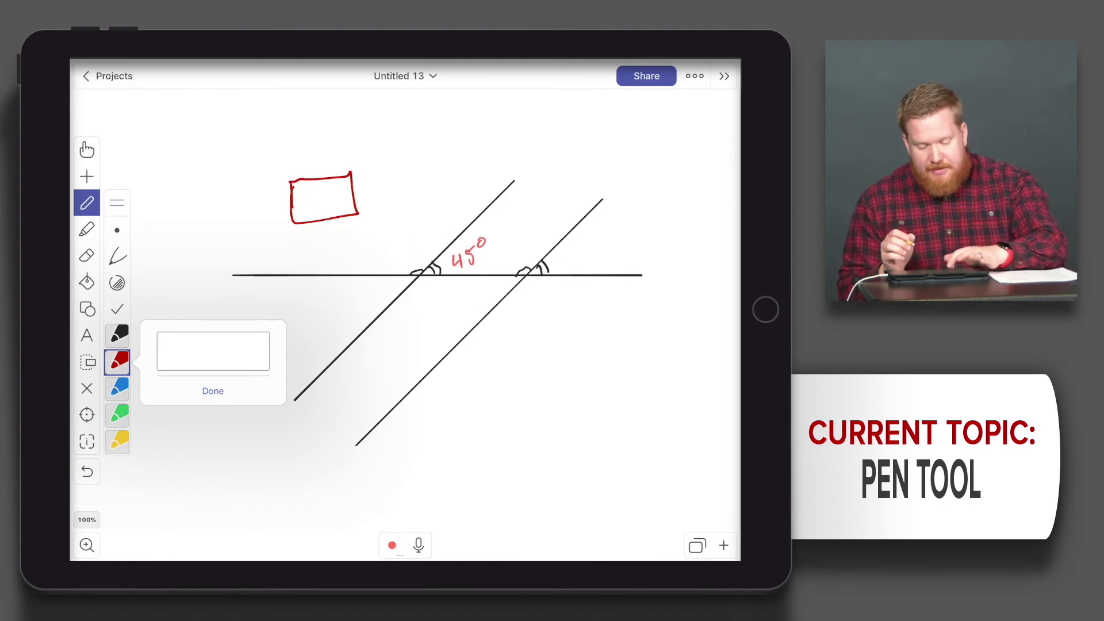
mouse_move(270, 207)
mouse_down()
mouse_move(264, 197)
mouse_move(291, 184)
mouse_move(309, 275)
mouse_up()
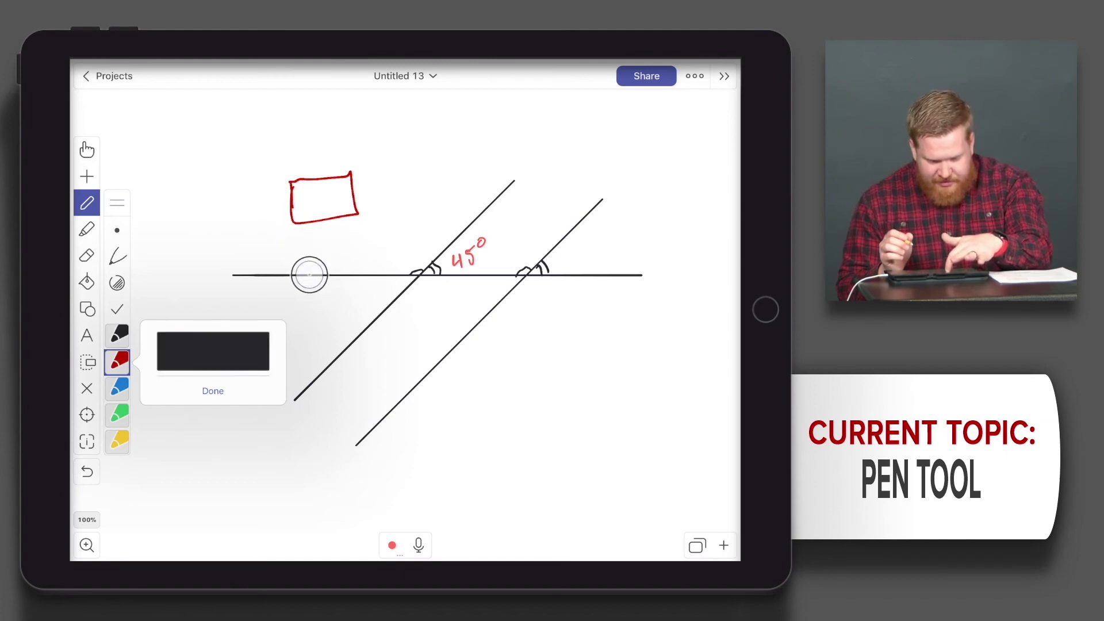
drag(309, 275, 310, 275)
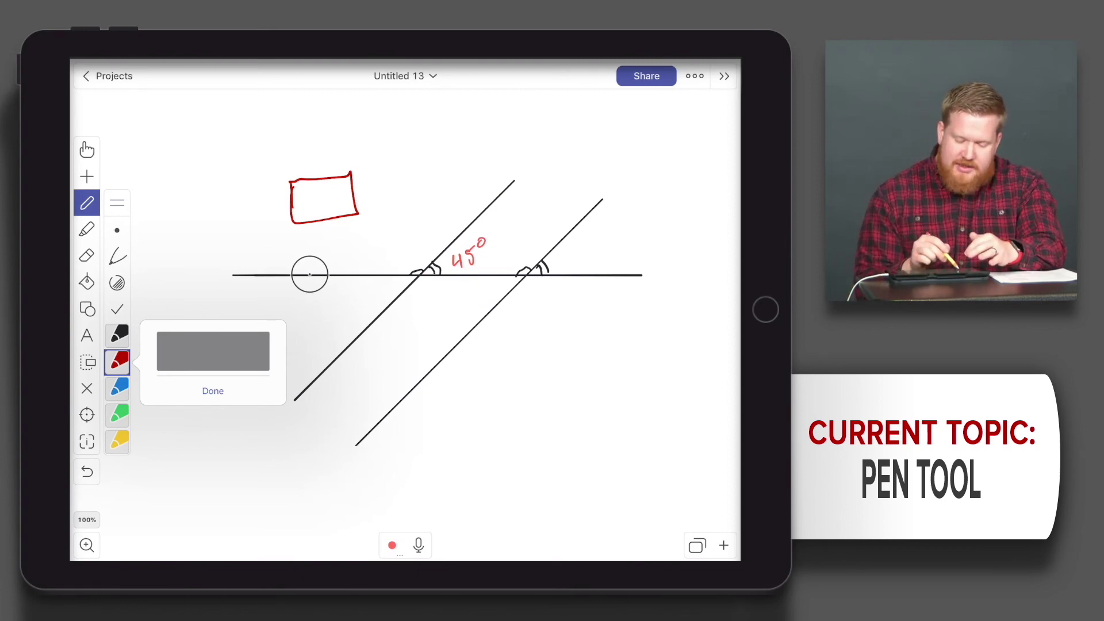
click(214, 351)
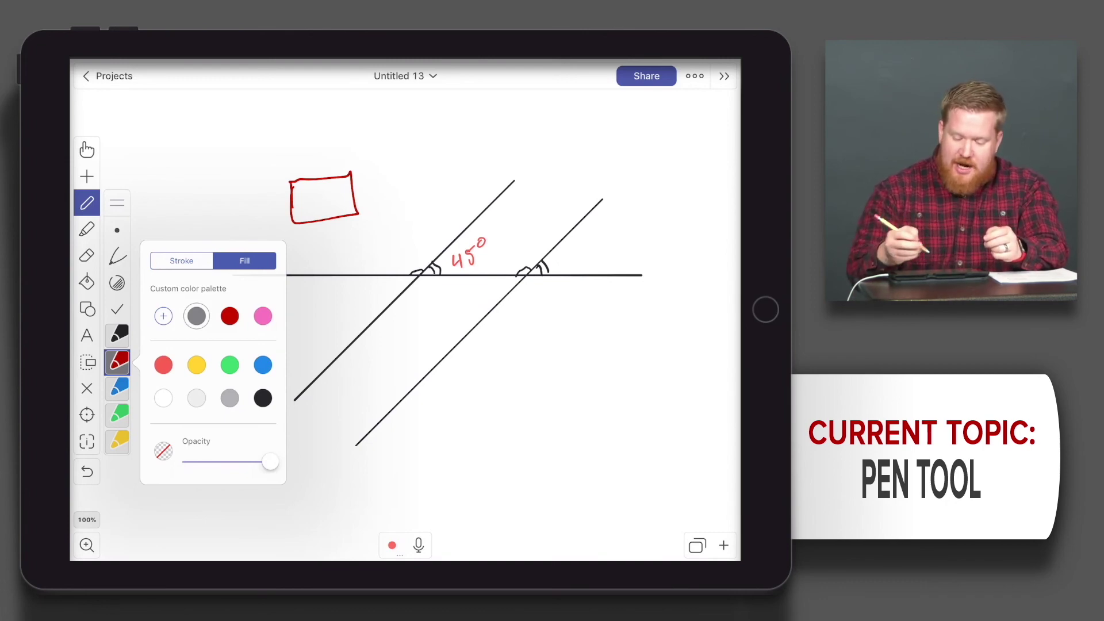
Draw a red-outlined circle below the angle diagram and fill it grey
click(432, 389)
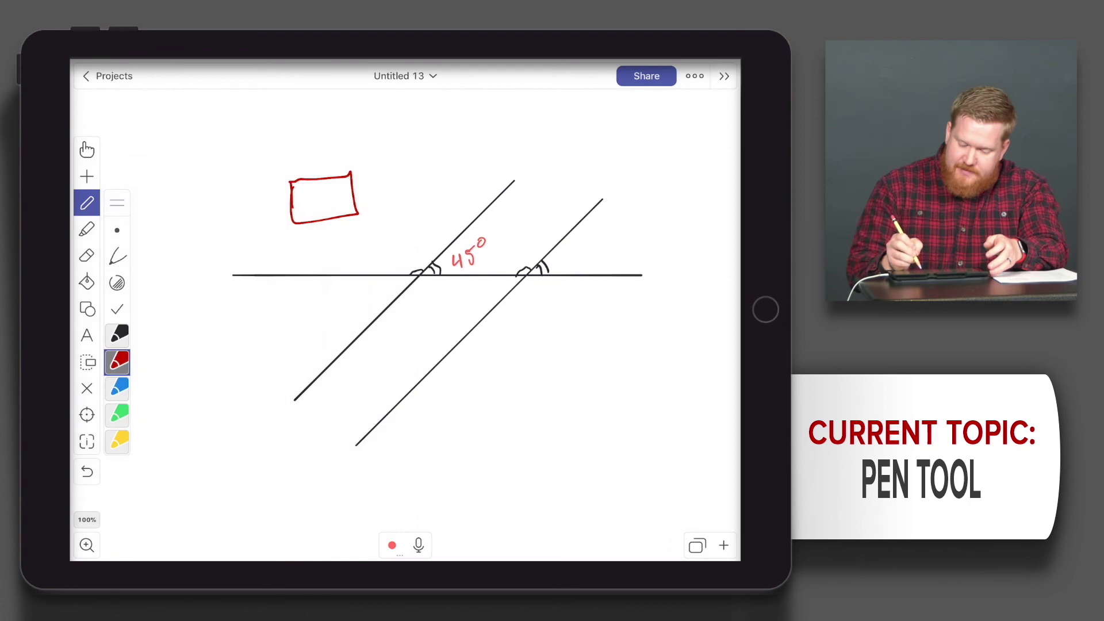
mouse_move(533, 368)
mouse_down()
mouse_move(550, 352)
mouse_move(522, 366)
mouse_up()
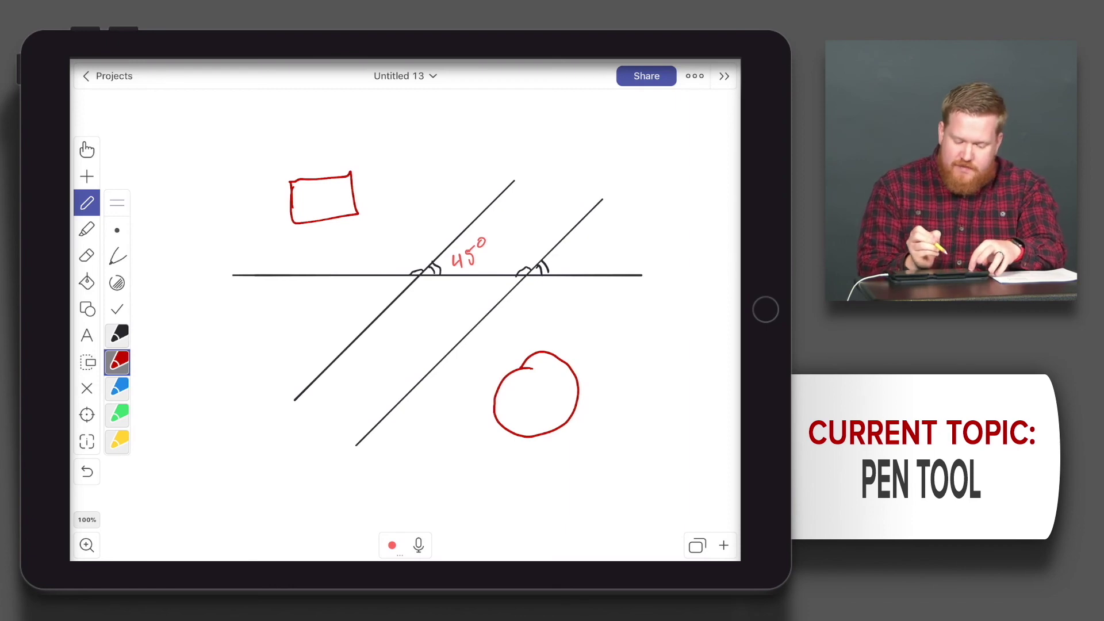
click(117, 283)
click(536, 397)
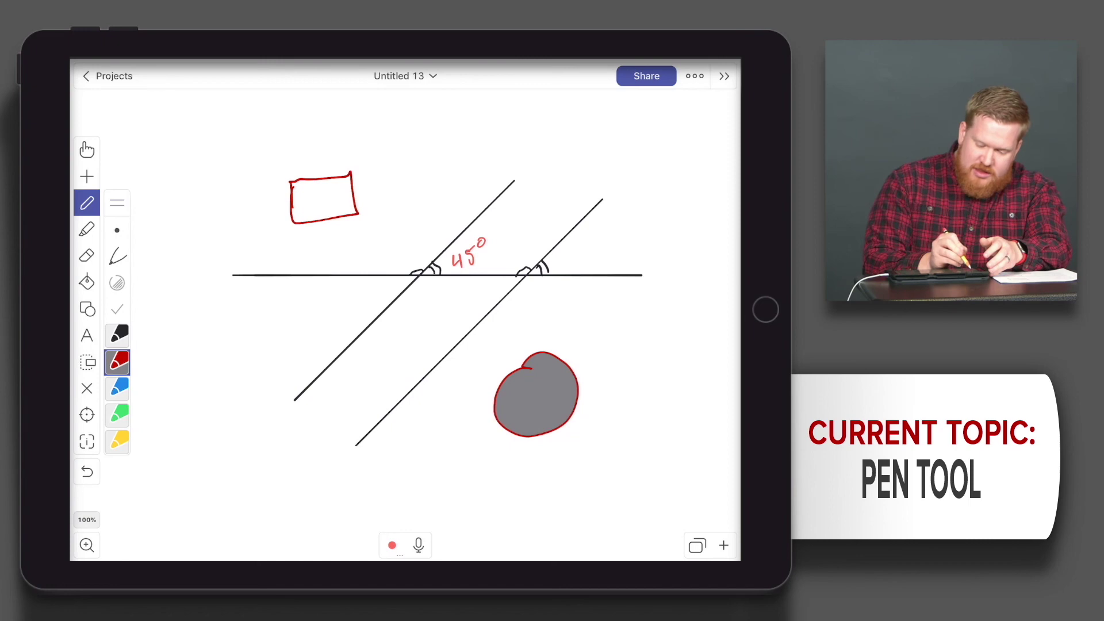
Give the black pen preset a pink fill colour
click(119, 336)
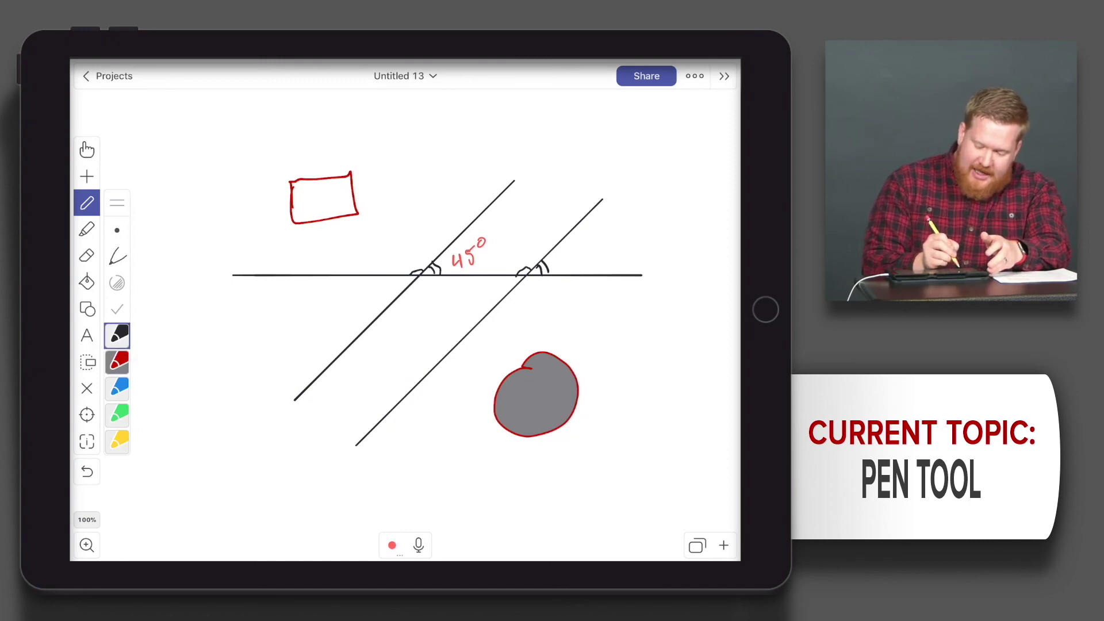
click(119, 336)
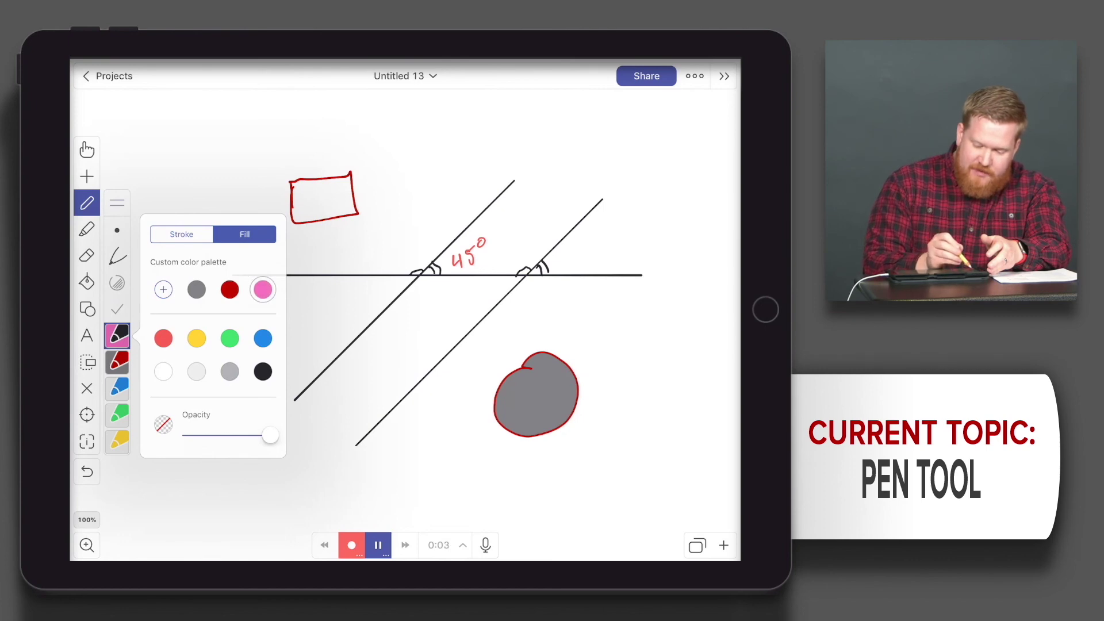
click(432, 475)
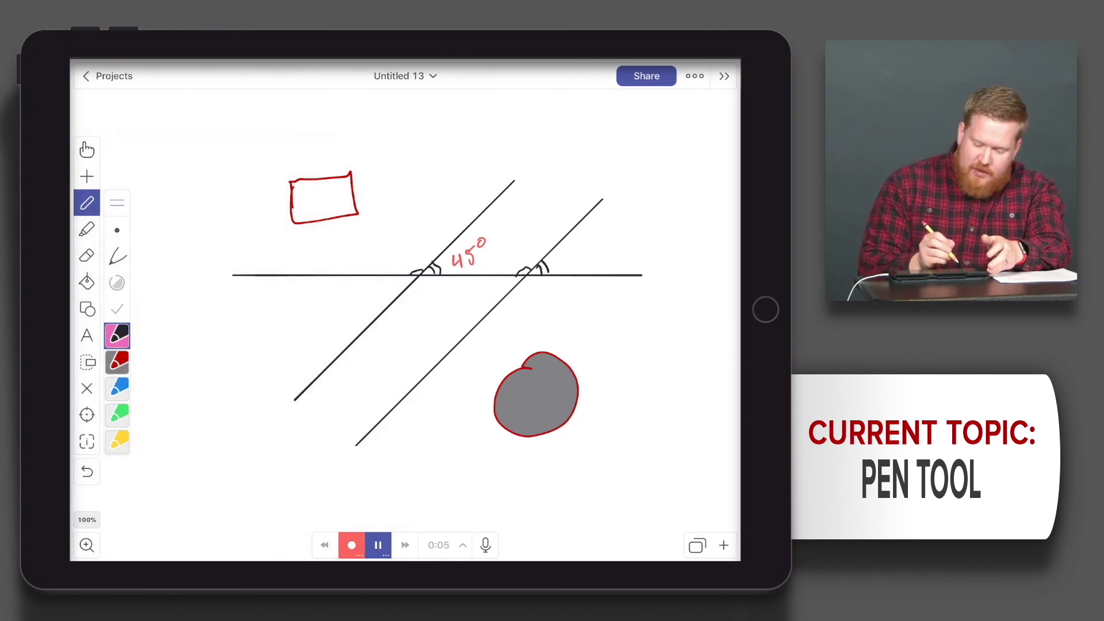
Draw a pink-filled black blob at lower left, pause recording, and add a blank page
click(176, 438)
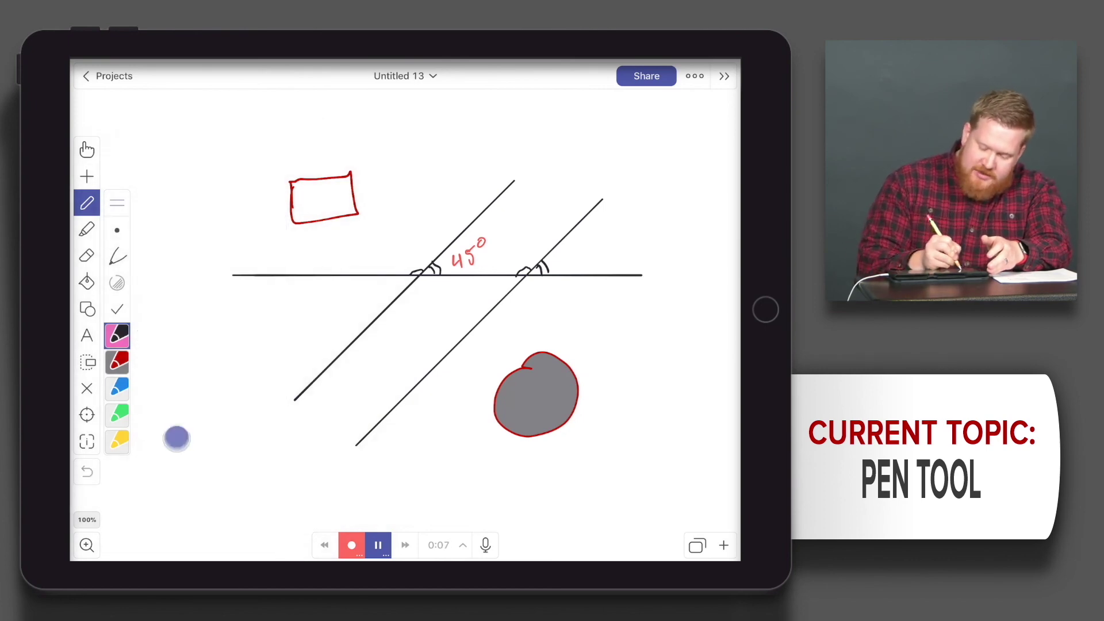
mouse_move(176, 438)
mouse_down()
mouse_move(218, 473)
mouse_move(237, 456)
mouse_move(250, 418)
mouse_move(219, 407)
mouse_move(223, 371)
mouse_move(176, 371)
mouse_move(178, 384)
mouse_move(147, 367)
mouse_move(145, 457)
mouse_move(176, 439)
mouse_up()
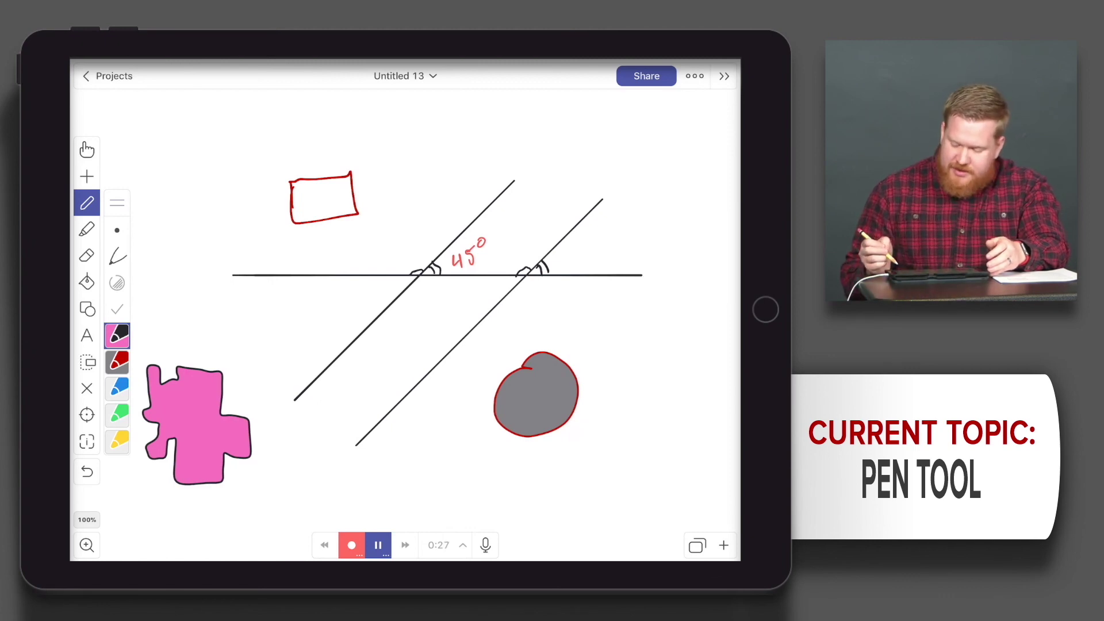
click(377, 545)
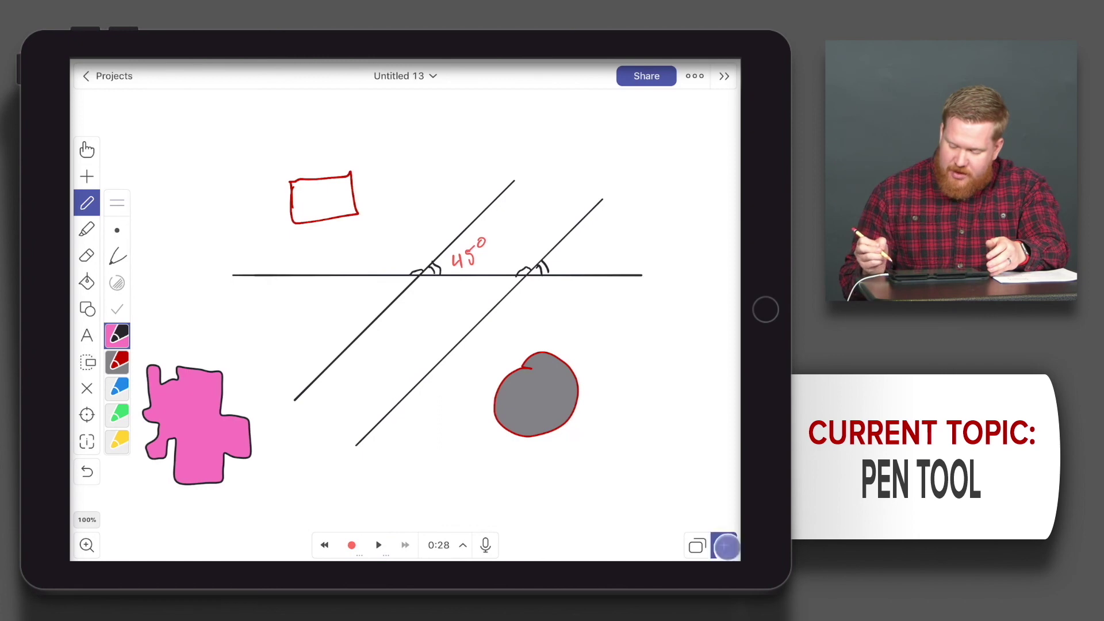
click(724, 546)
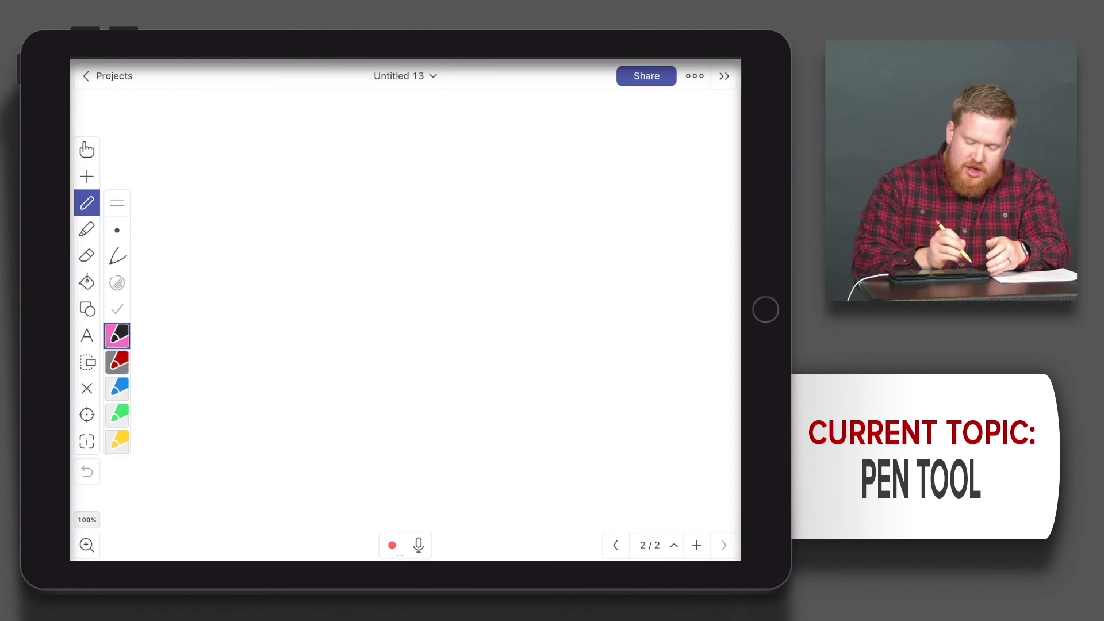
Draw the box's front and back faces, join three corner pairs, then select the drawing
mouse_move(271, 215)
mouse_down()
mouse_move(479, 179)
mouse_move(272, 233)
mouse_up()
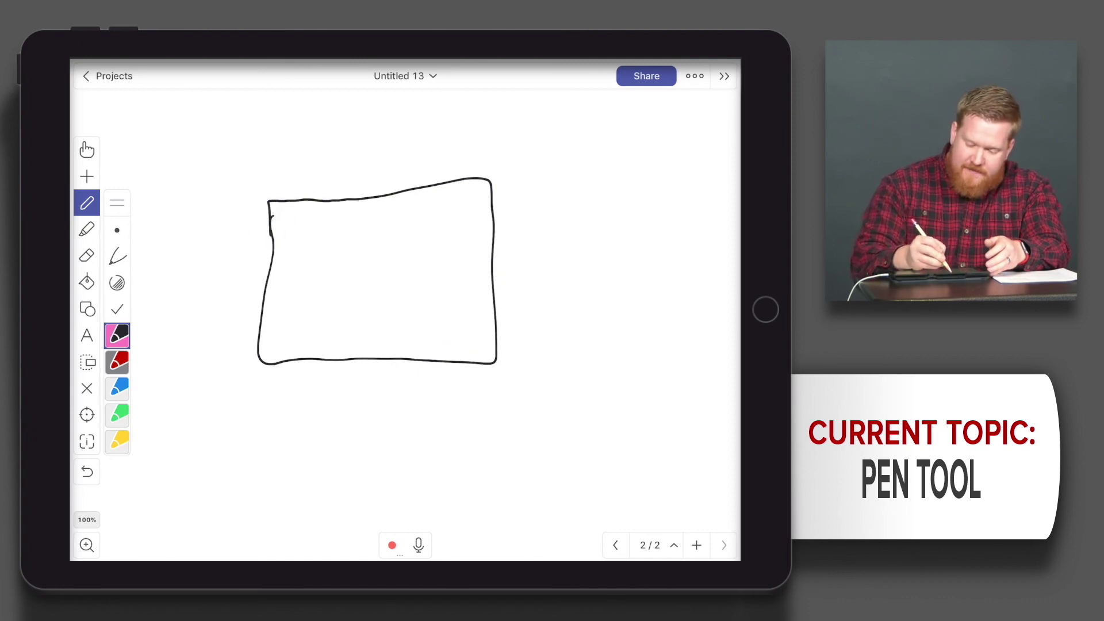
mouse_move(300, 200)
mouse_down()
mouse_move(535, 333)
mouse_move(499, 350)
mouse_up()
drag(270, 202, 304, 162)
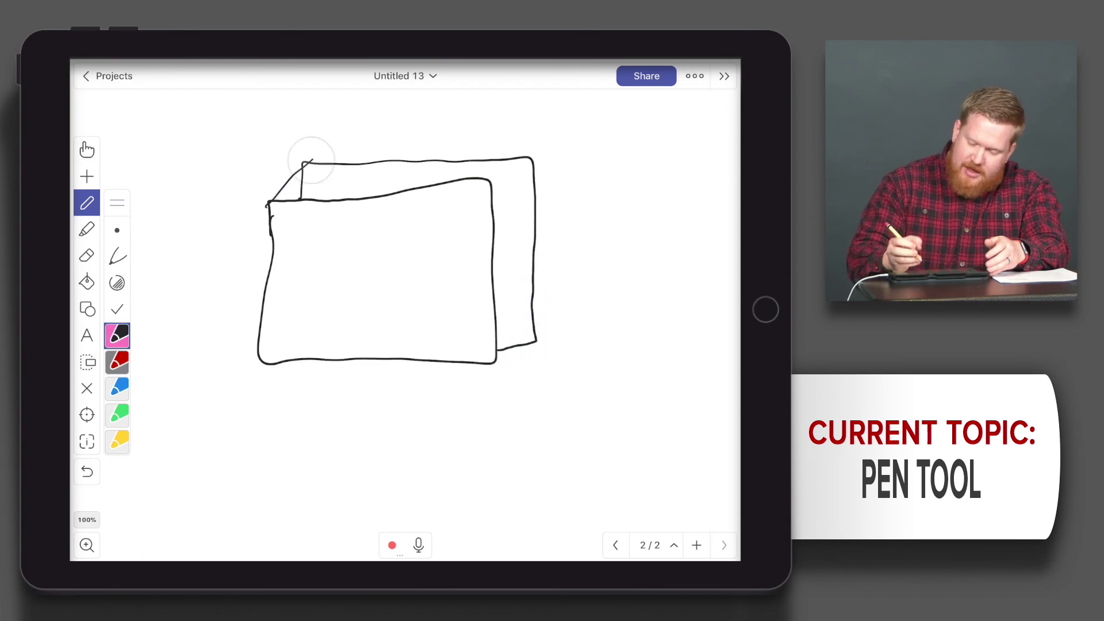
drag(491, 181, 531, 159)
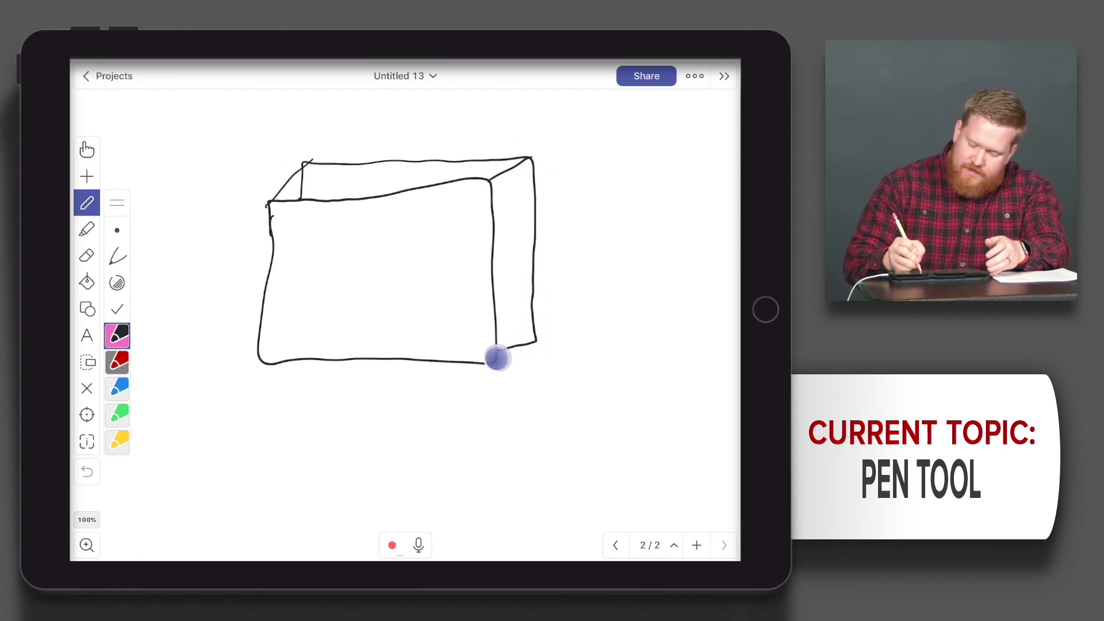
drag(499, 358, 534, 344)
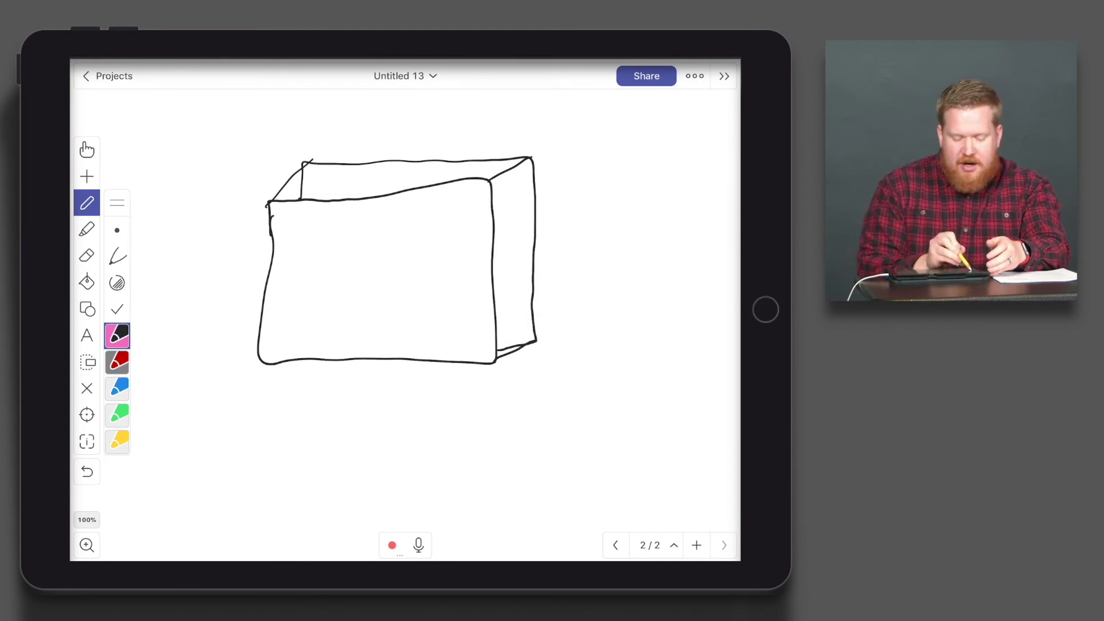
click(118, 308)
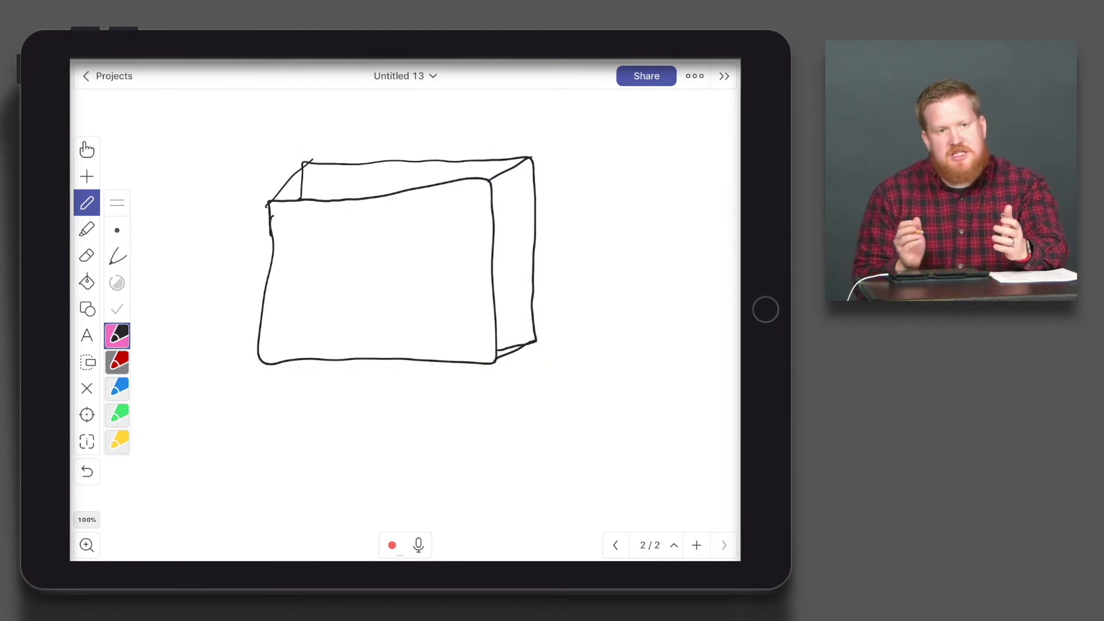